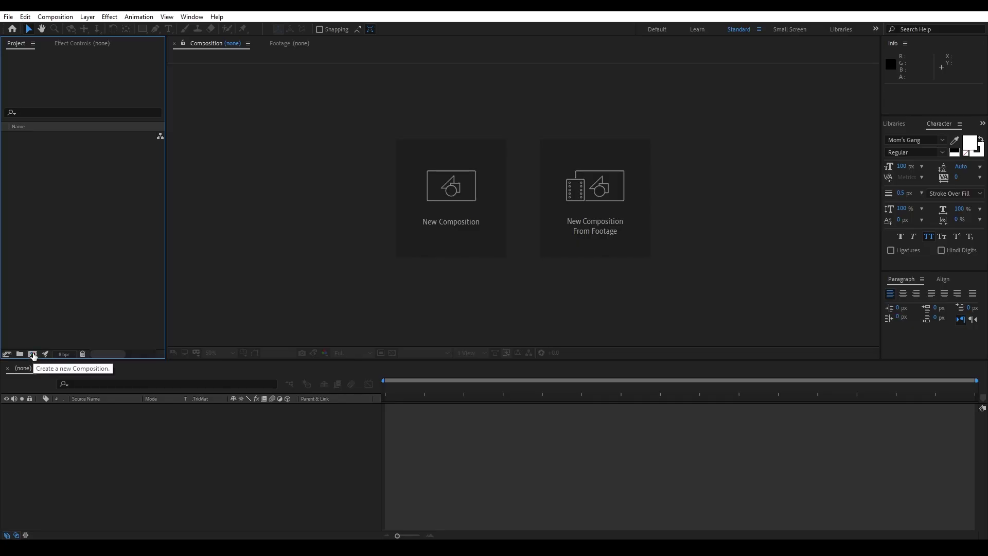
# Step: Create a composition named 'Transition' at 1728×2160, 60 fps, lasting 0:00:10:00
pyautogui.click(33, 354)
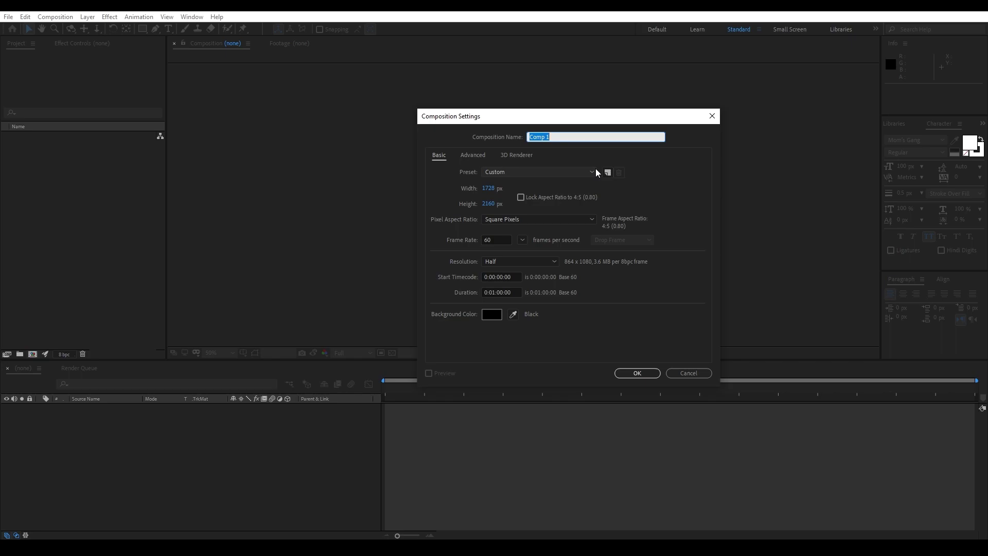
pyautogui.write('Transition')
pyautogui.click(498, 291)
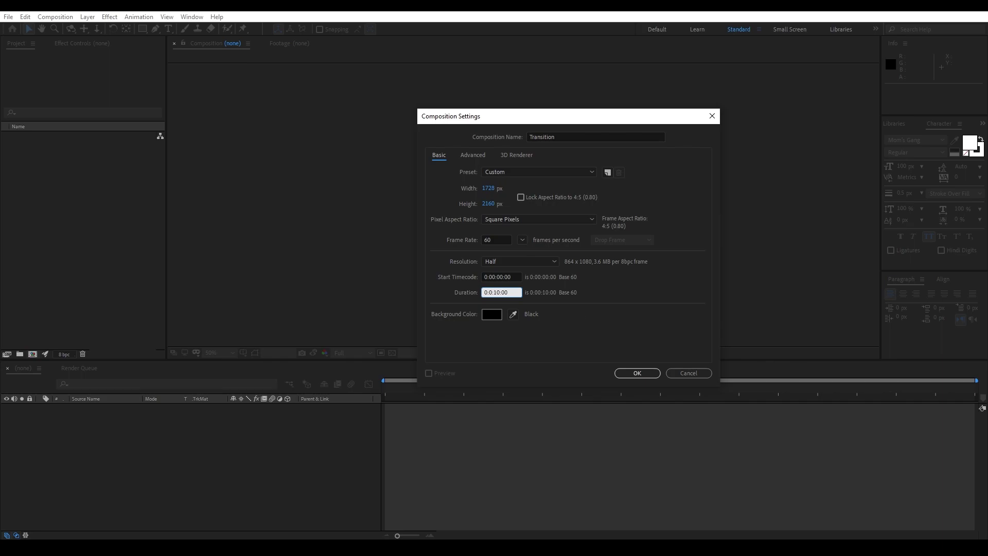
pyautogui.click(635, 374)
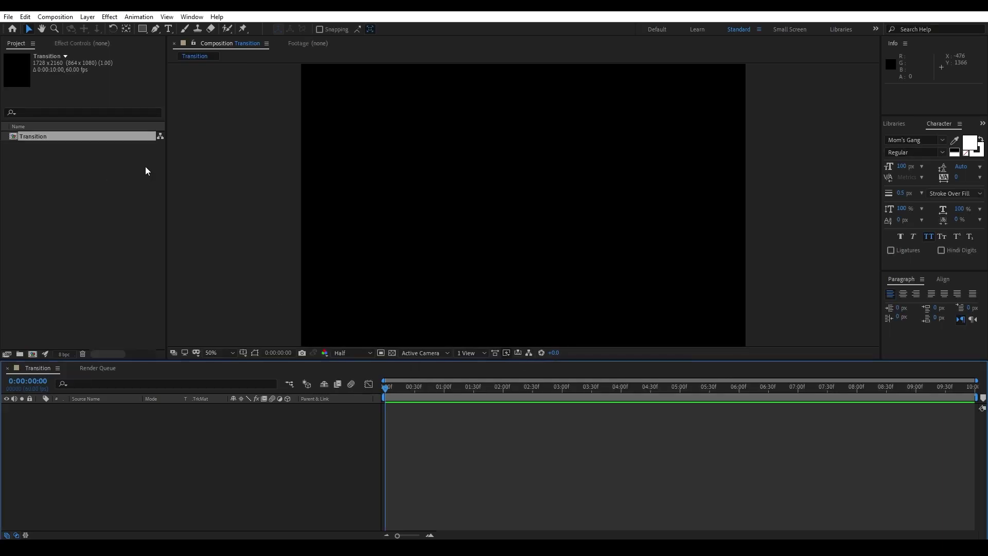
# Step: Preview the movie clip, add it to Transition and trim it to end at 0:00:00:59
pyautogui.press('.')
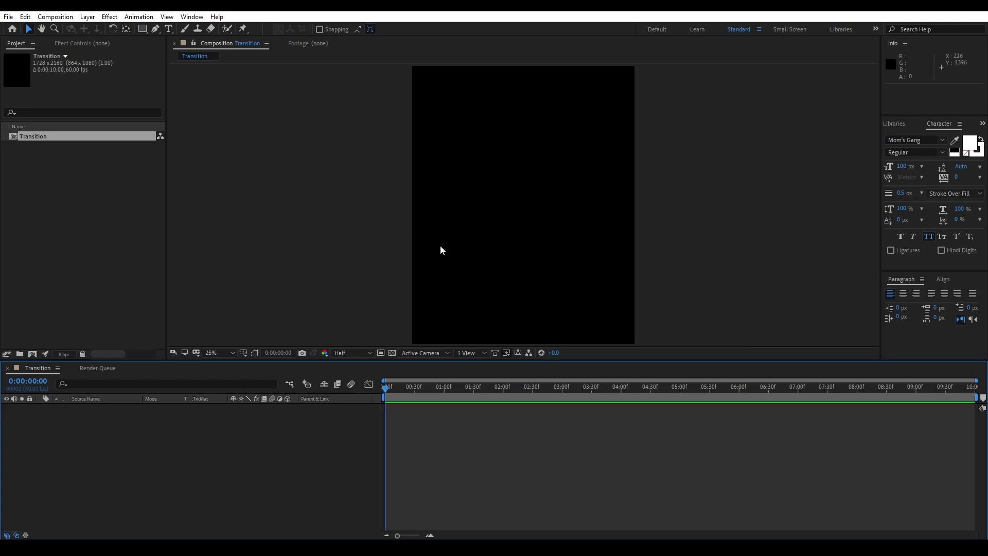
pyautogui.doubleClick(63, 147)
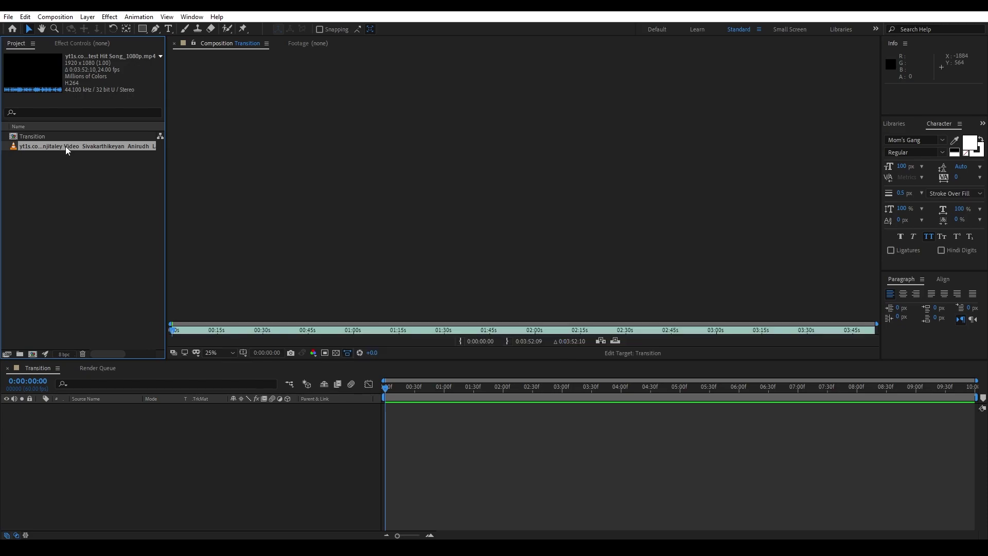
pyautogui.press('space')
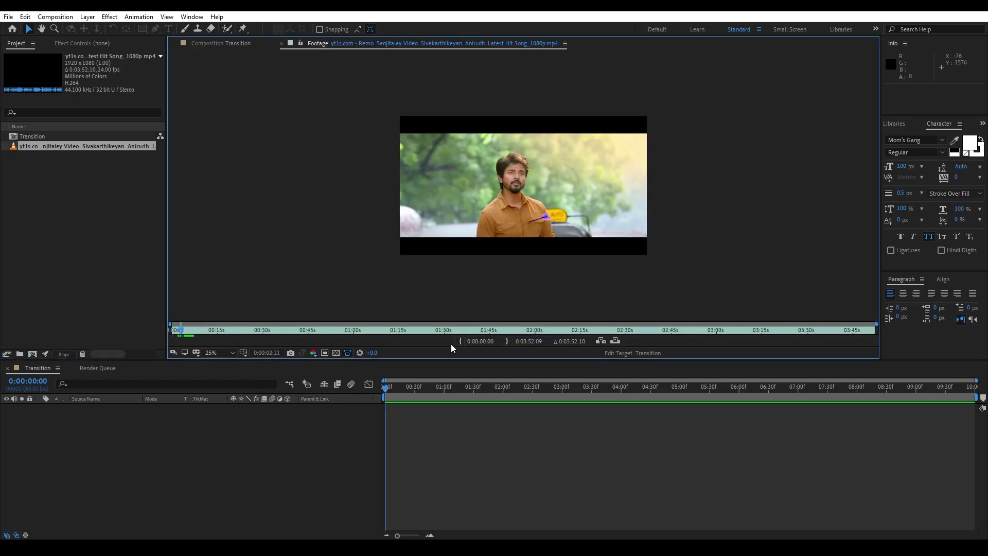
pyautogui.moveTo(44, 147); pyautogui.dragTo(147, 445)
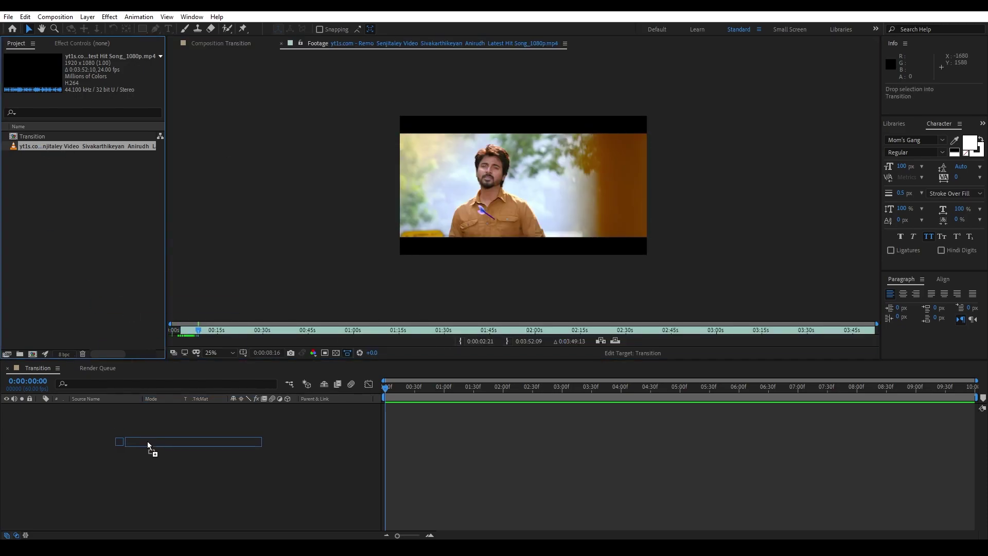
pyautogui.moveTo(474, 395); pyautogui.dragTo(443, 395)
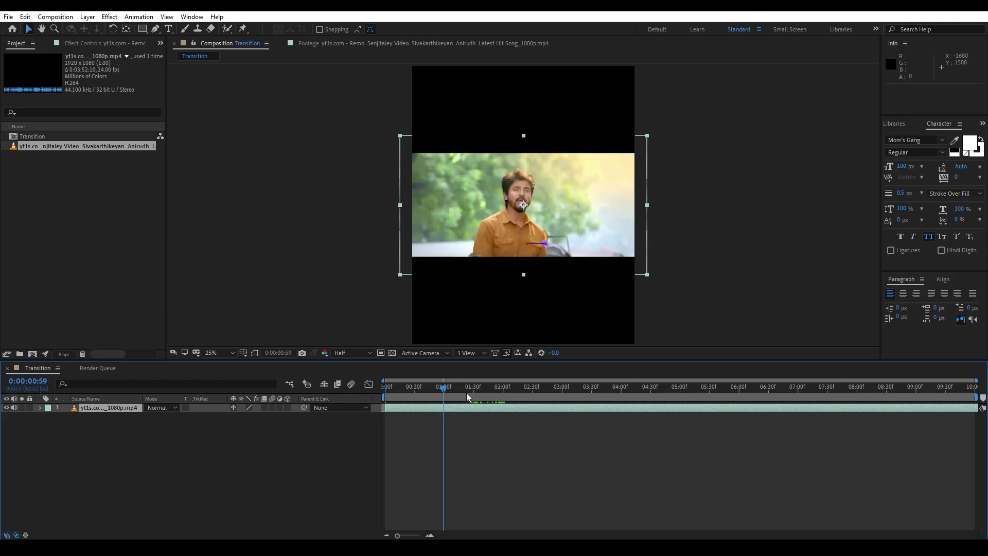
pyautogui.hotkey('alt', ']')
# Step: Set a footage in-point at 0:00:04:10 and add that excerpt as a second layer starting at one second
pyautogui.keyDown('alt'); pyautogui.doubleClick(457, 406); pyautogui.keyUp('alt')
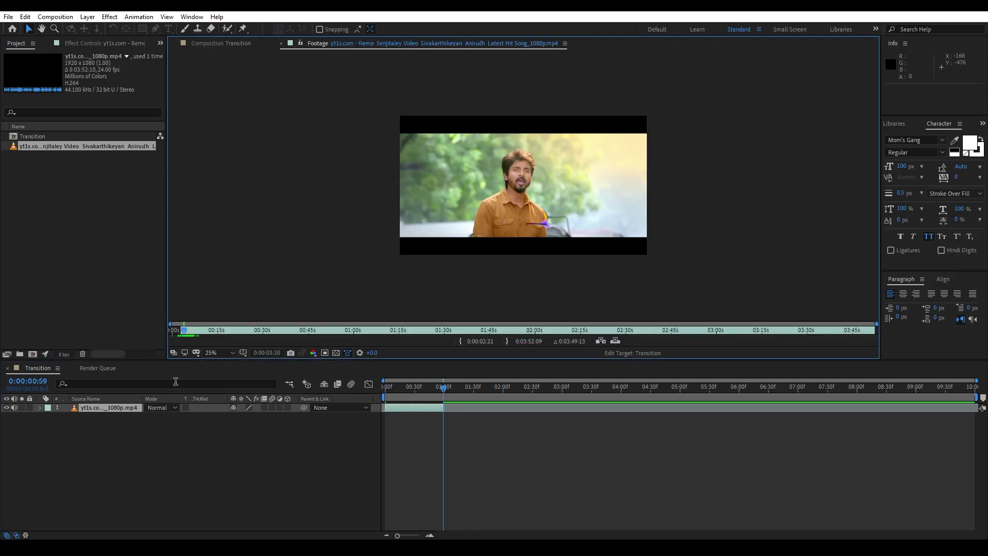
pyautogui.moveTo(184, 332); pyautogui.dragTo(186, 332)
pyautogui.click(461, 341)
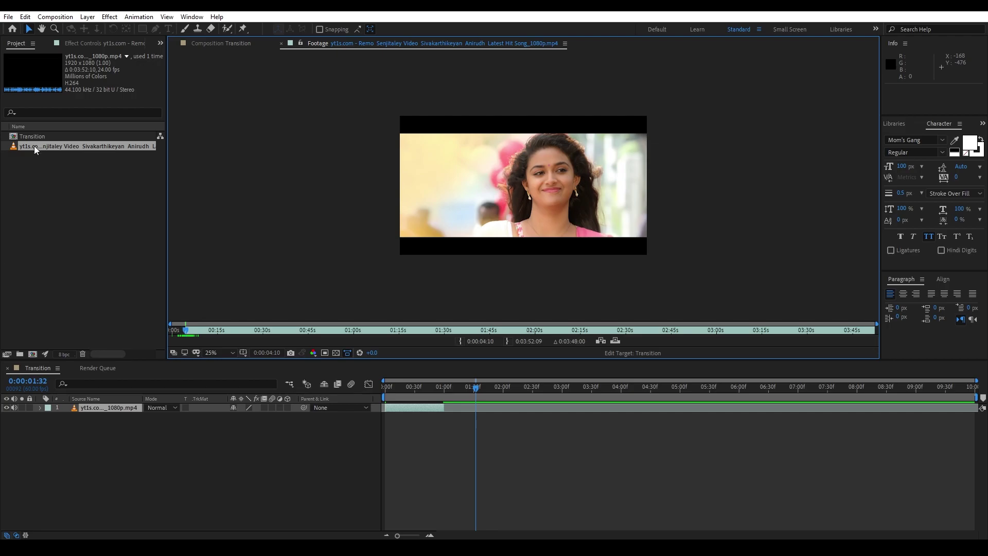
pyautogui.moveTo(35, 147)
pyautogui.mouseDown()
pyautogui.moveTo(125, 402)
pyautogui.moveTo(442, 411)
pyautogui.mouseUp()
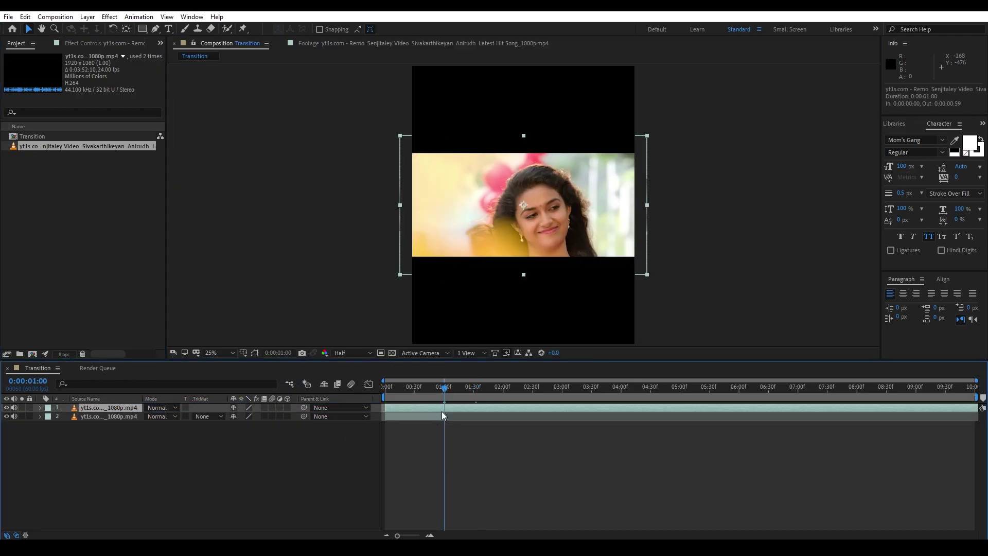
pyautogui.click(502, 392)
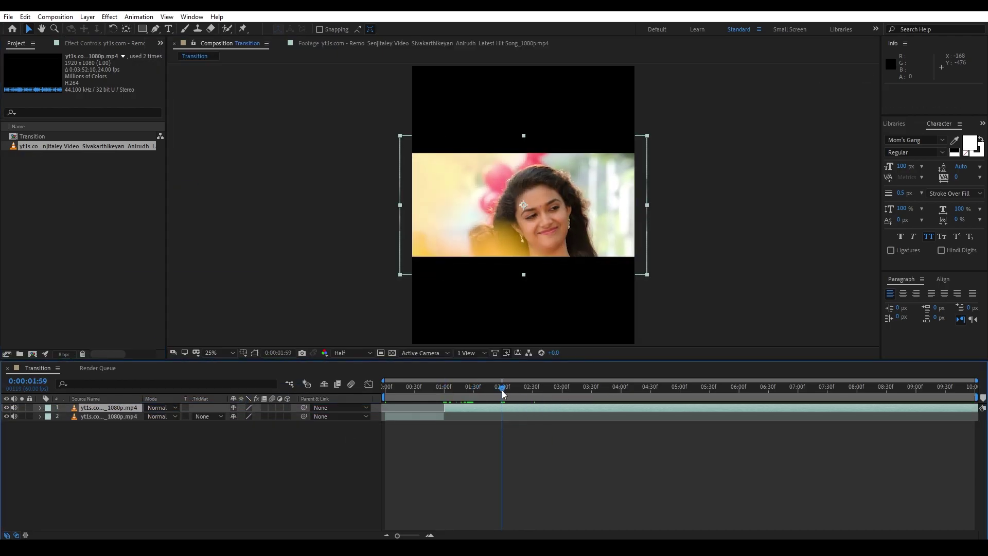
# Step: Trim the second layer to end at 0:00:01:59 and zoom into the timeline ruler
pyautogui.hotkey('alt', ']')
pyautogui.click(469, 457)
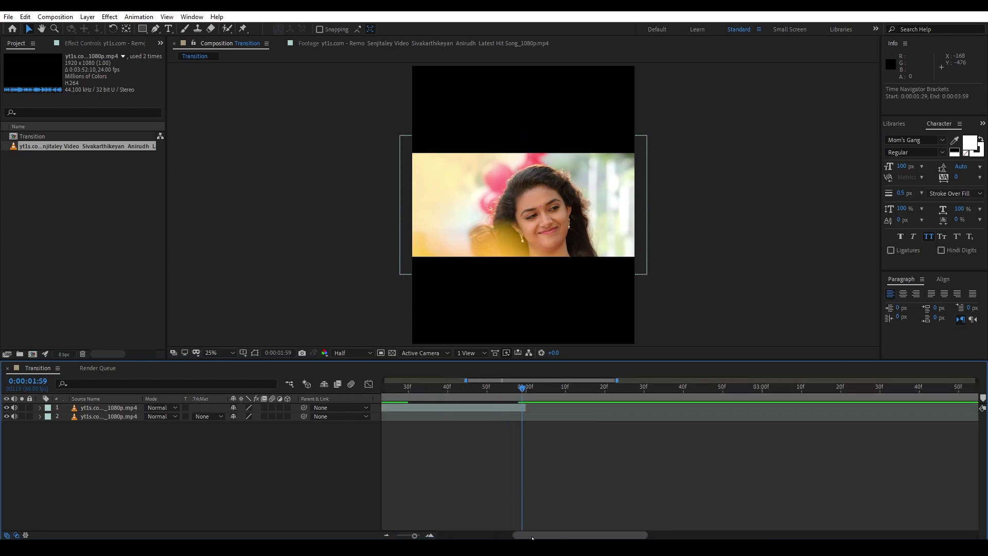
pyautogui.moveTo(397, 535); pyautogui.dragTo(415, 535)
pyautogui.moveTo(515, 536); pyautogui.dragTo(478, 535)
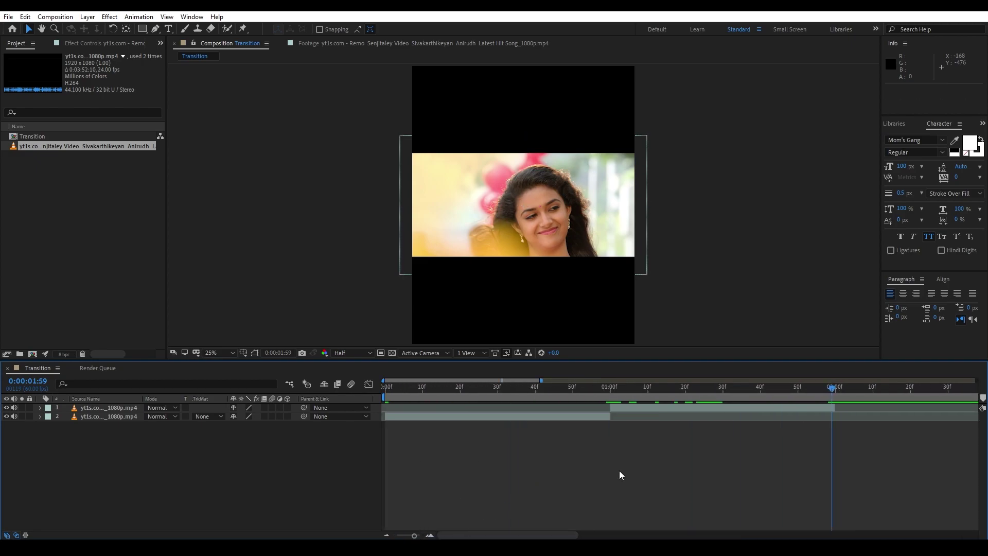
# Step: Scale the first clip layer up to 251%
pyautogui.click(482, 416)
pyautogui.press('s')
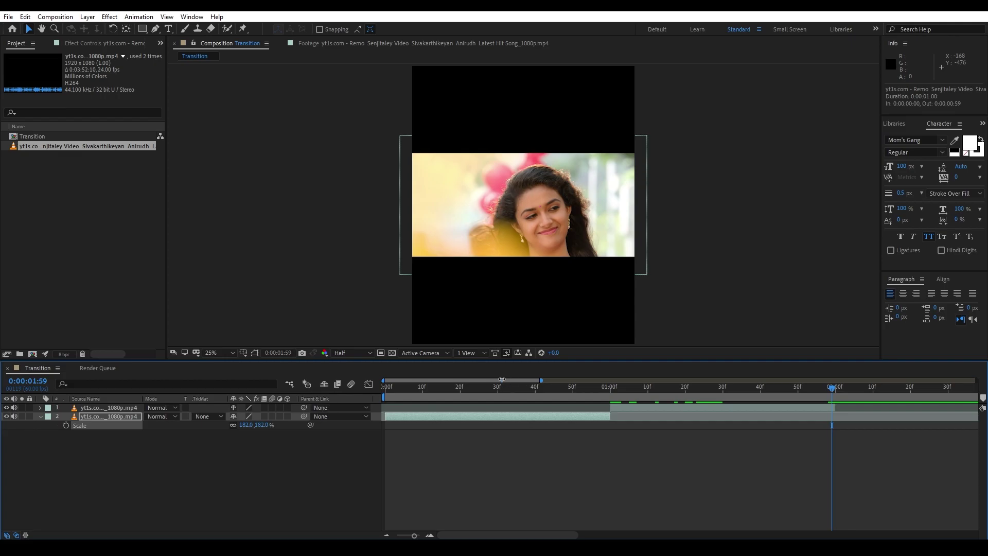
pyautogui.click(486, 385)
pyautogui.moveTo(245, 425); pyautogui.dragTo(300, 424)
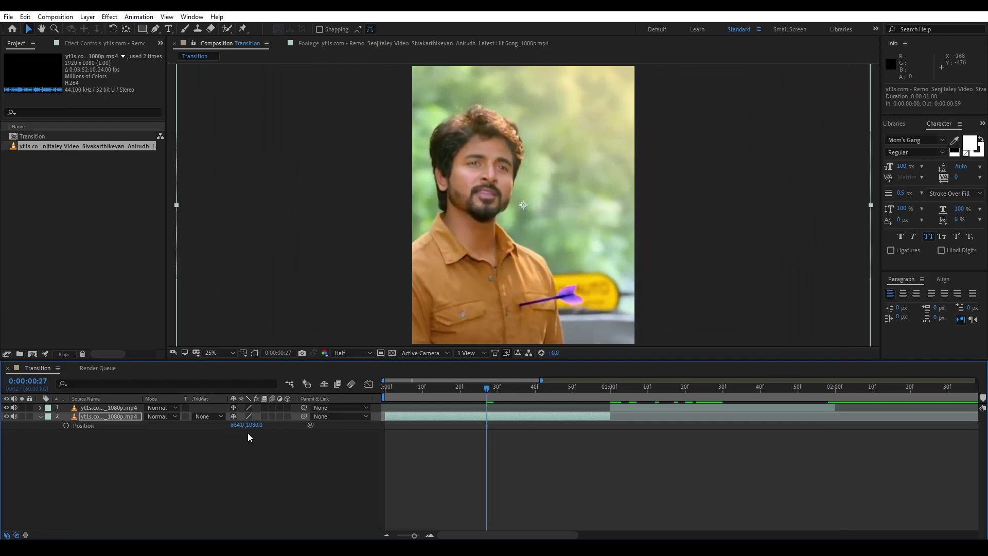
pyautogui.press('s')
# Step: Scale the second clip to 251% and shift its Position left to 457,1080 to centre her face
pyautogui.click(662, 408)
pyautogui.press('s')
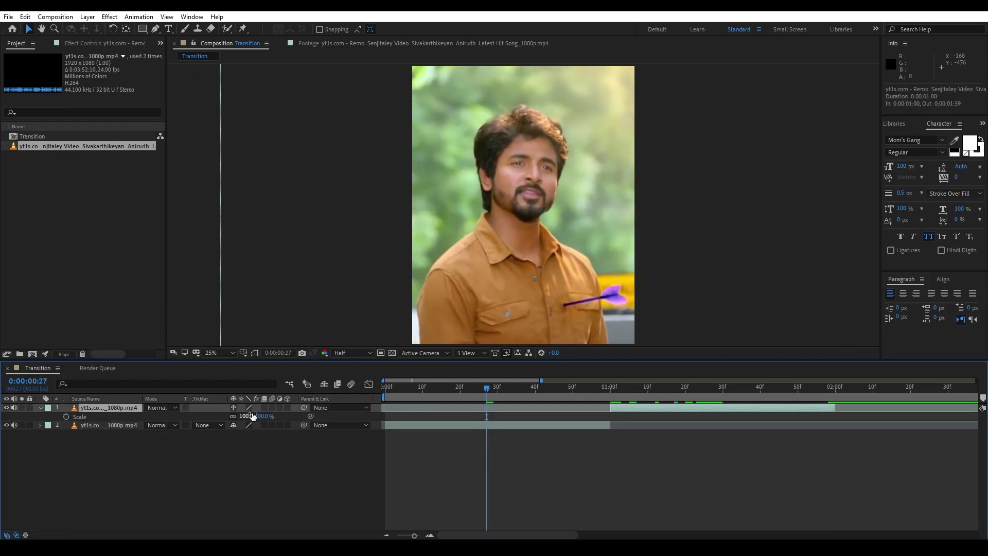
pyautogui.click(644, 386)
pyautogui.moveTo(249, 415); pyautogui.dragTo(347, 423)
pyautogui.press('p')
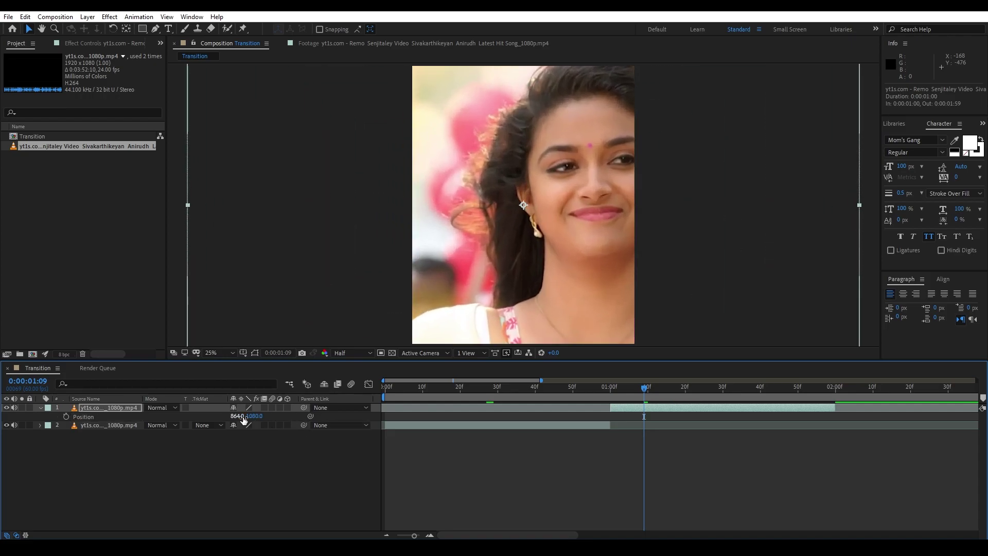
pyautogui.moveTo(239, 416); pyautogui.dragTo(221, 415)
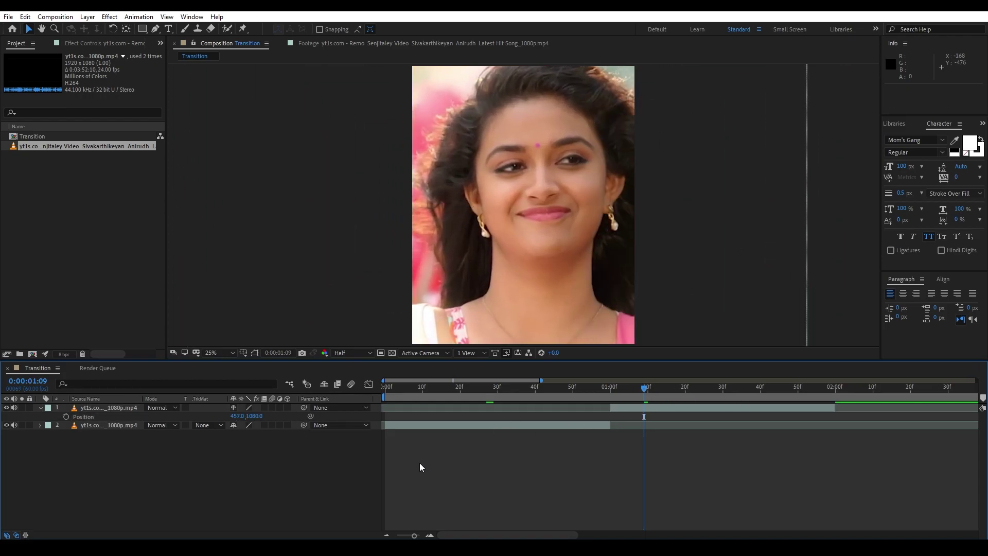
pyautogui.press('p')
pyautogui.click(533, 395)
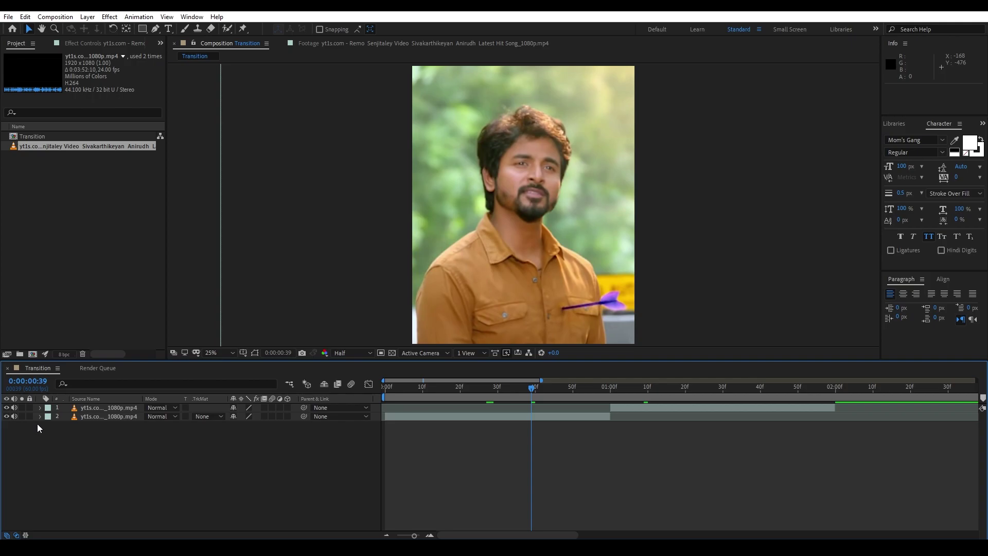
# Step: Switch off the Audio toggles of layers 1 and 2, then select the lower clip layer
pyautogui.moveTo(14, 416); pyautogui.dragTo(14, 407)
pyautogui.click(87, 420)
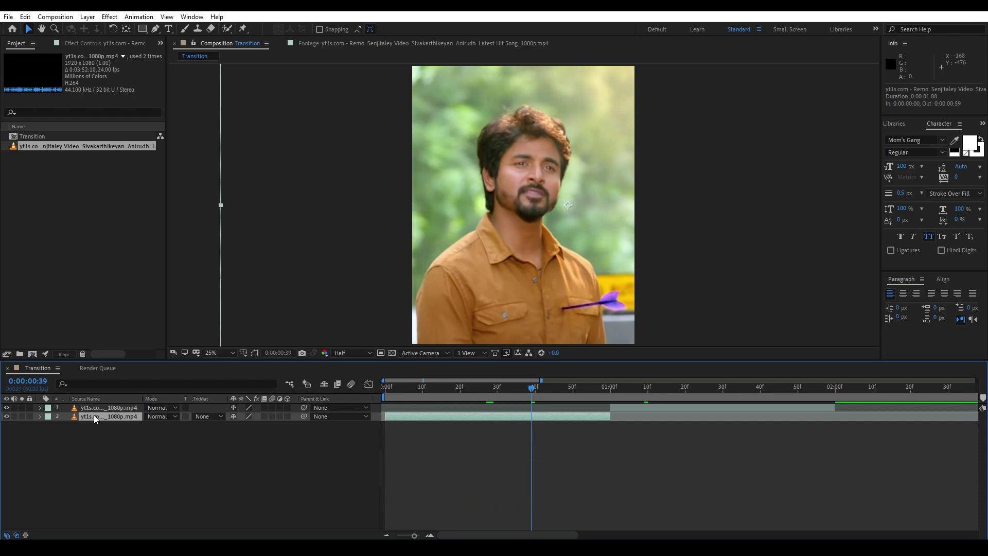
# Step: Pre-compose the first clip as '1', moving all attributes into the new composition
pyautogui.rightClick(95, 420)
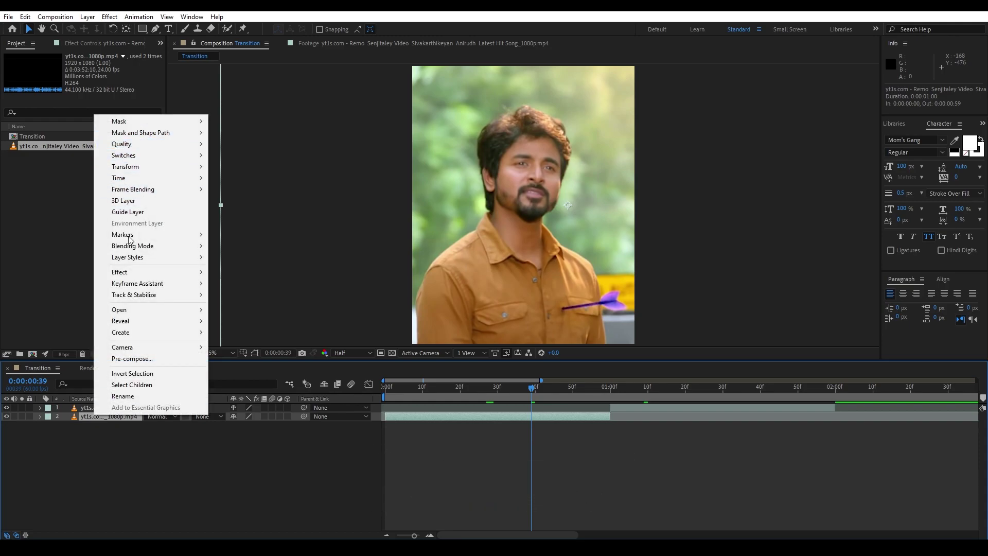
pyautogui.click(126, 363)
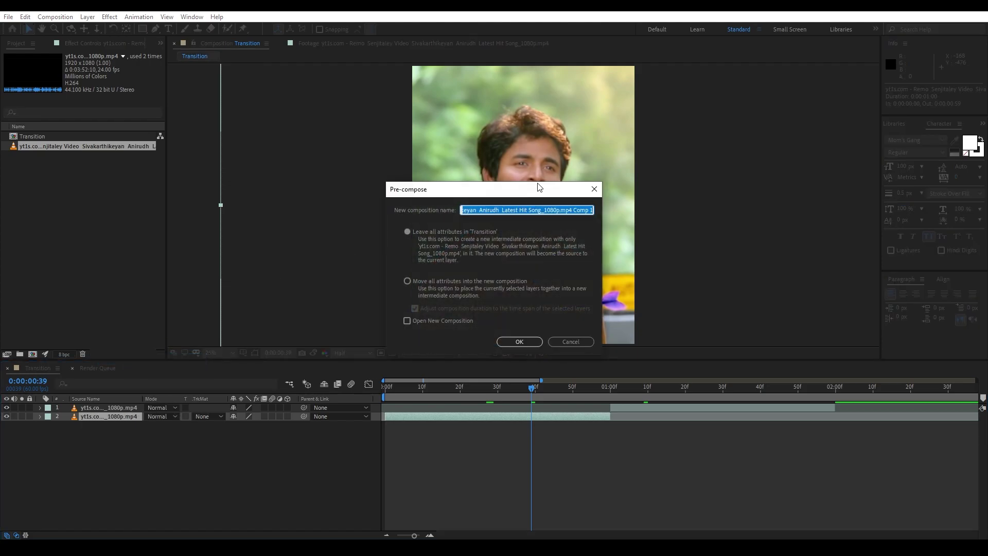
pyautogui.write('1')
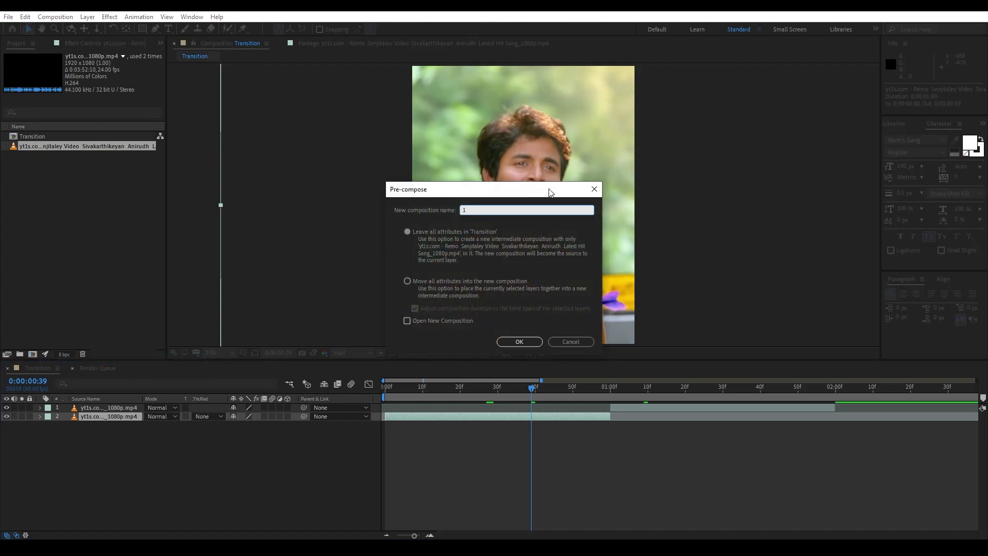
pyautogui.click(420, 281)
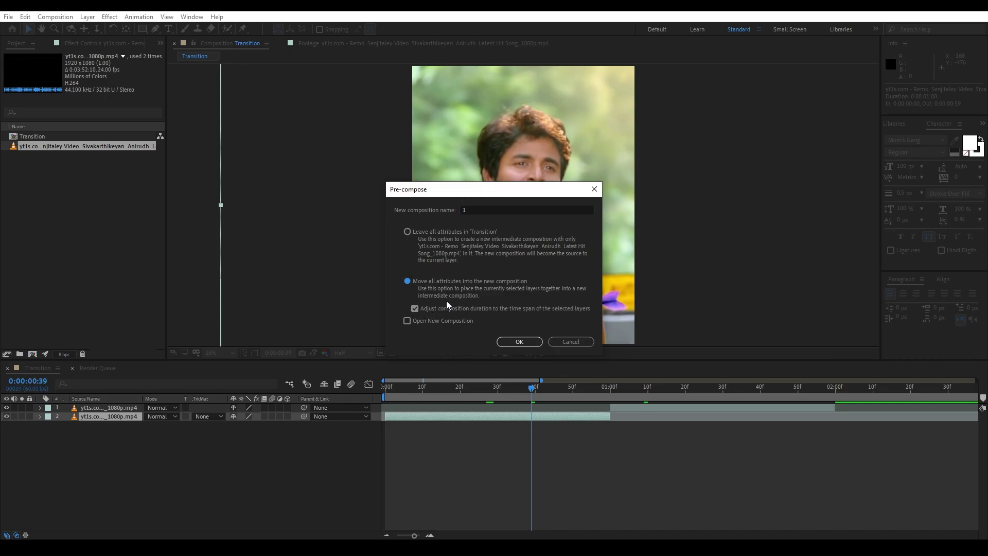
pyautogui.click(517, 341)
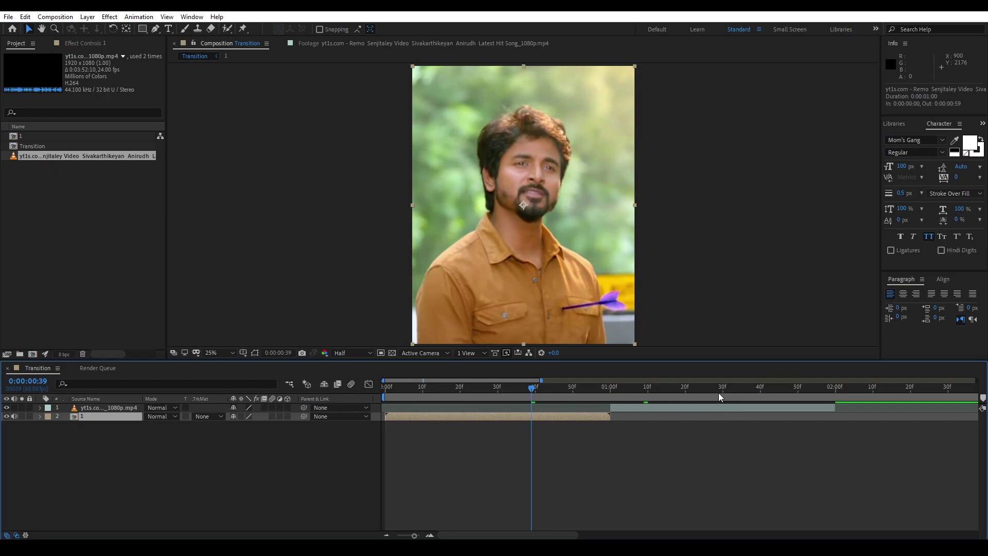
# Step: Pre-compose the second clip layer as '2'
pyautogui.click(694, 408)
pyautogui.click(711, 391)
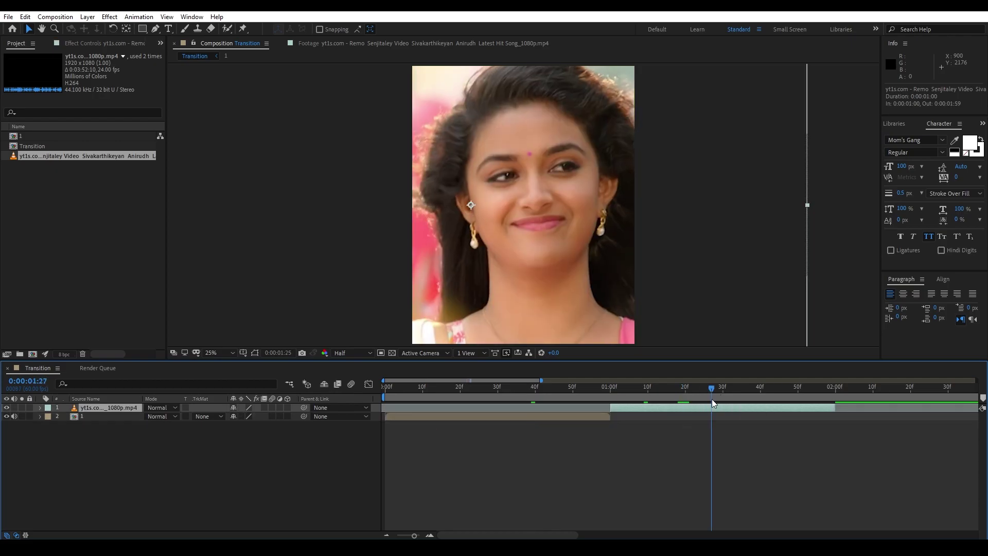
pyautogui.rightClick(641, 411)
pyautogui.click(690, 353)
pyautogui.write('2')
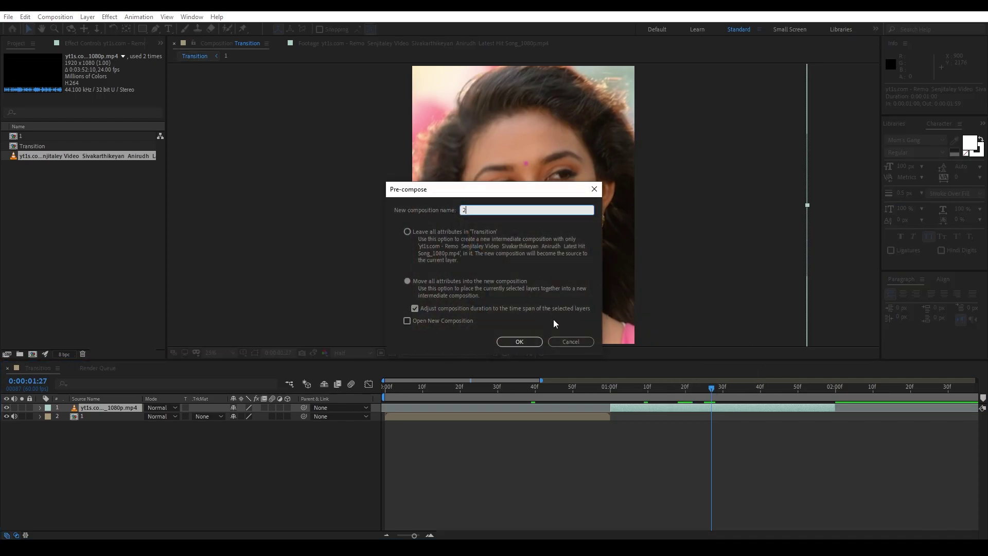
pyautogui.click(517, 342)
pyautogui.click(594, 496)
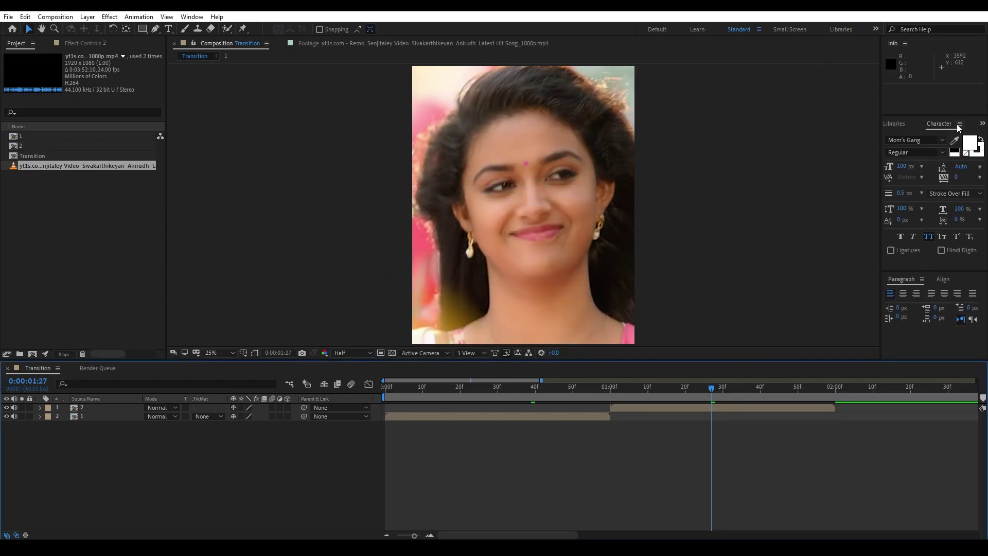
# Step: Find Optics Compensation by searching 'optics' in the Effects & Presets panel
pyautogui.click(193, 17)
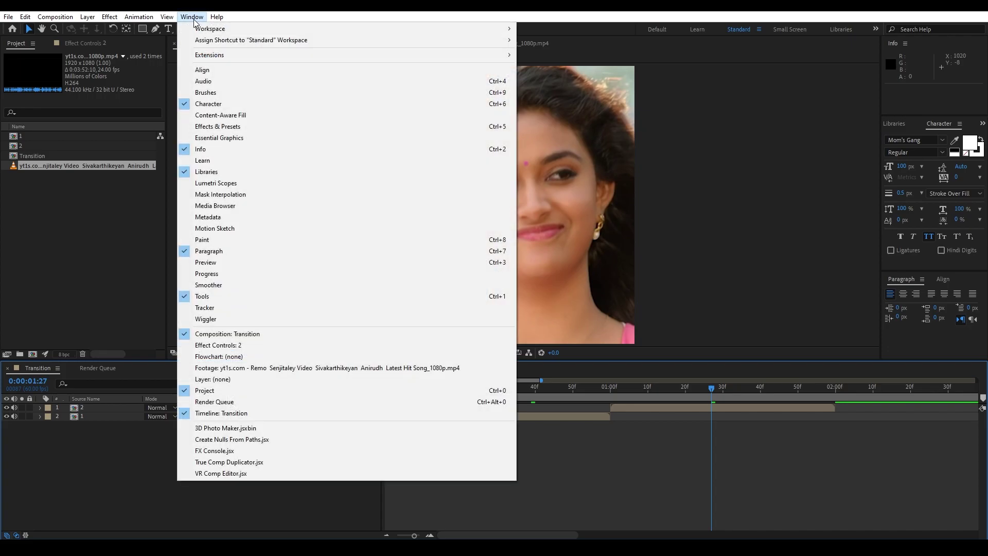
pyautogui.click(218, 126)
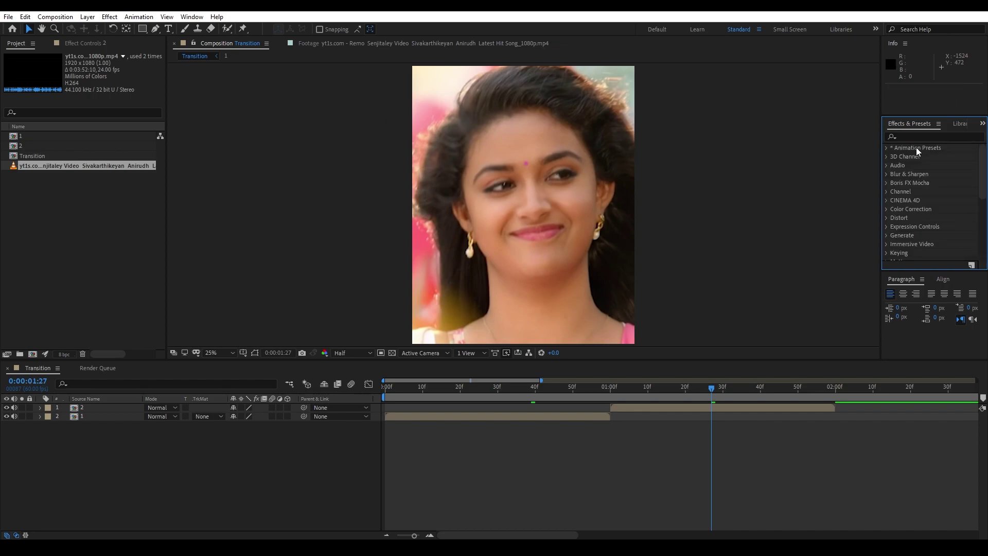
pyautogui.click(917, 135)
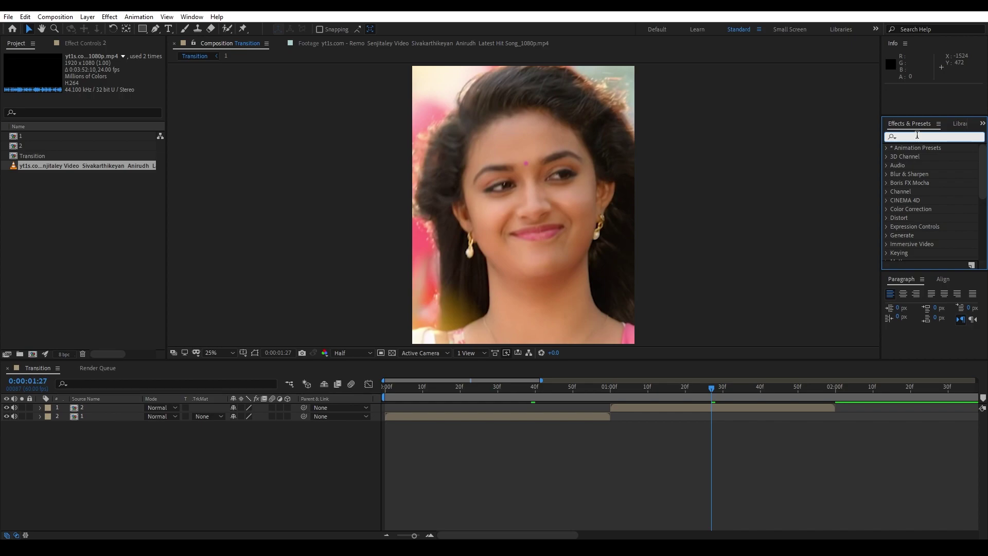
pyautogui.write('opti')
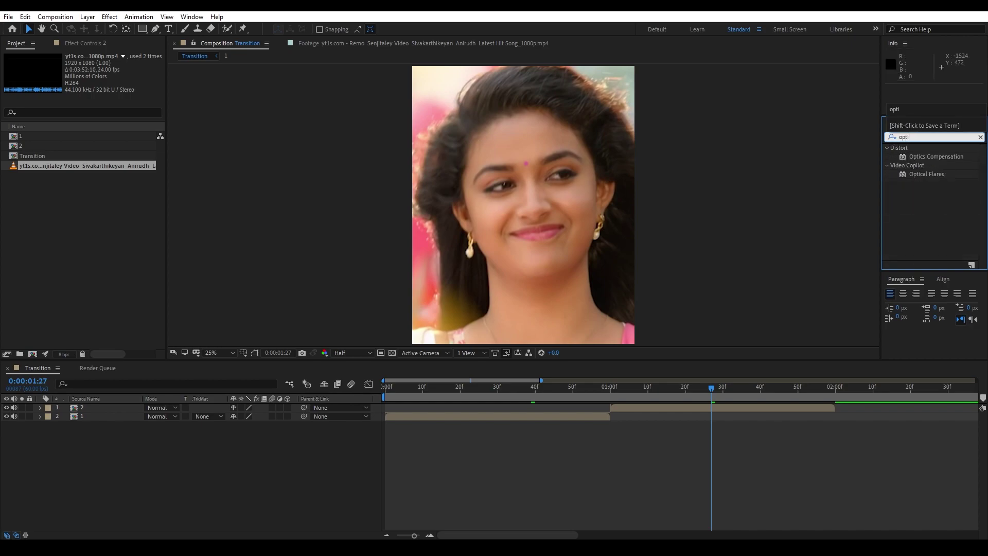
pyautogui.write('cs')
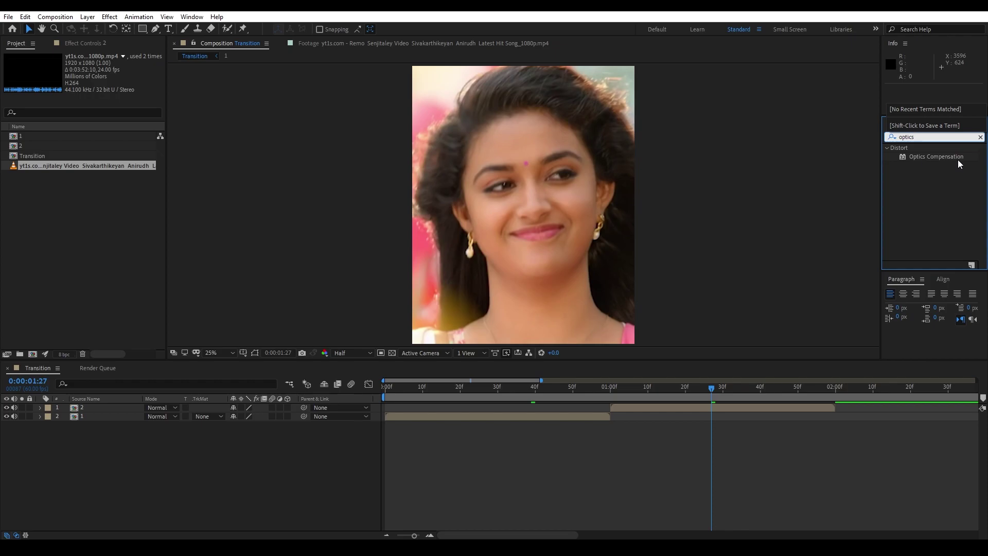
pyautogui.click(927, 157)
# Step: Apply Optics Compensation to the layer 1 precomp at the start and enable Reverse Lens Distortion
pyautogui.click(393, 423)
pyautogui.press('Home')
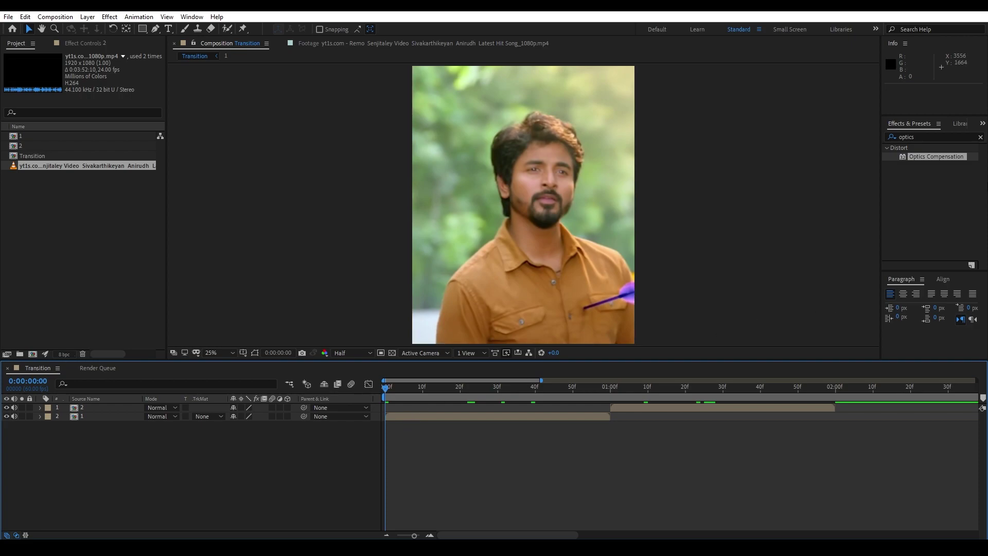
pyautogui.moveTo(915, 158); pyautogui.dragTo(431, 418)
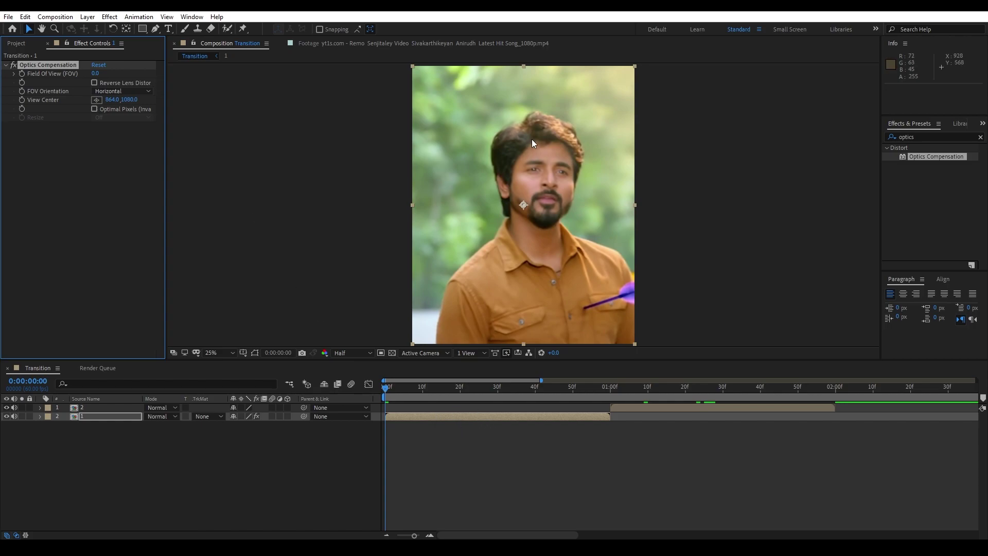
pyautogui.click(94, 82)
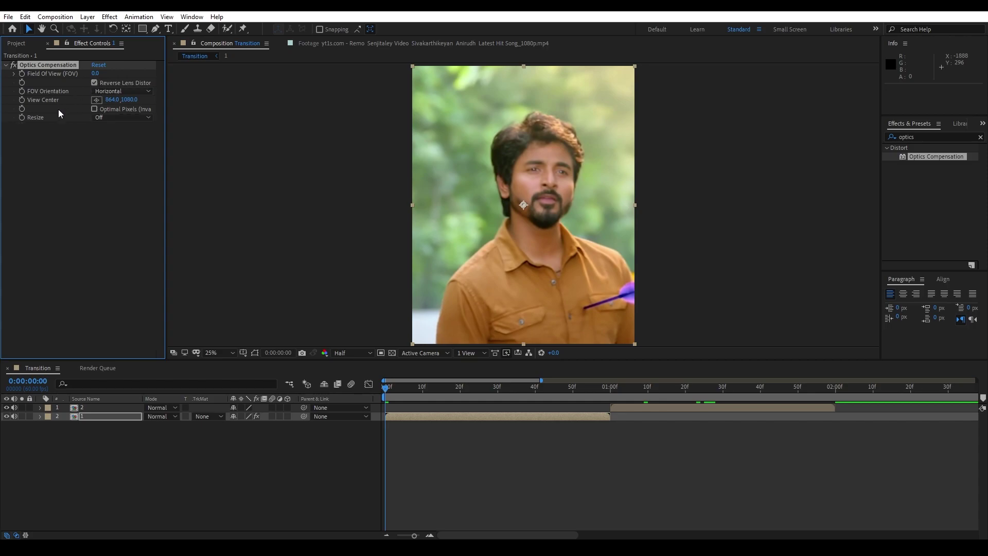
pyautogui.click(608, 430)
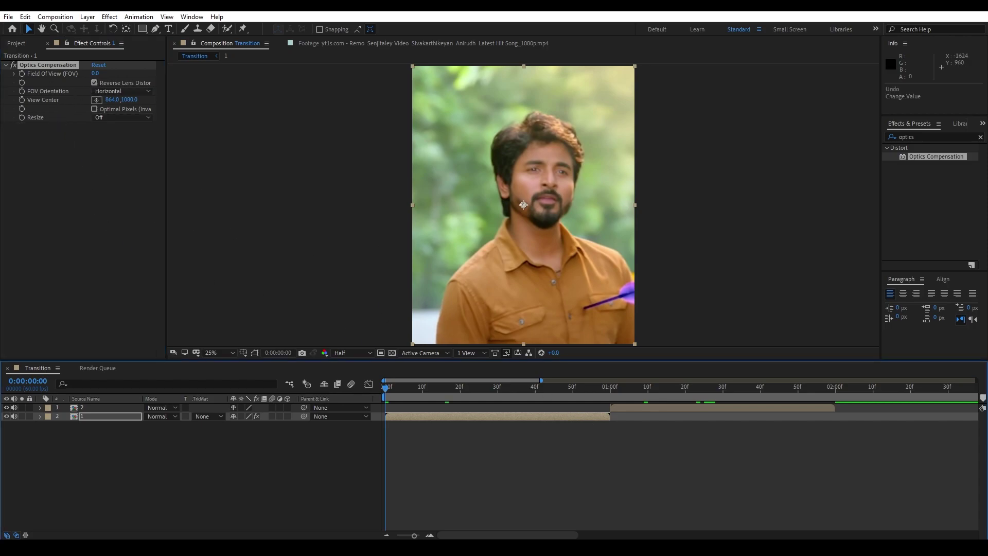
# Step: Keyframe Field Of View at 150 on the first frame
pyautogui.click(23, 80)
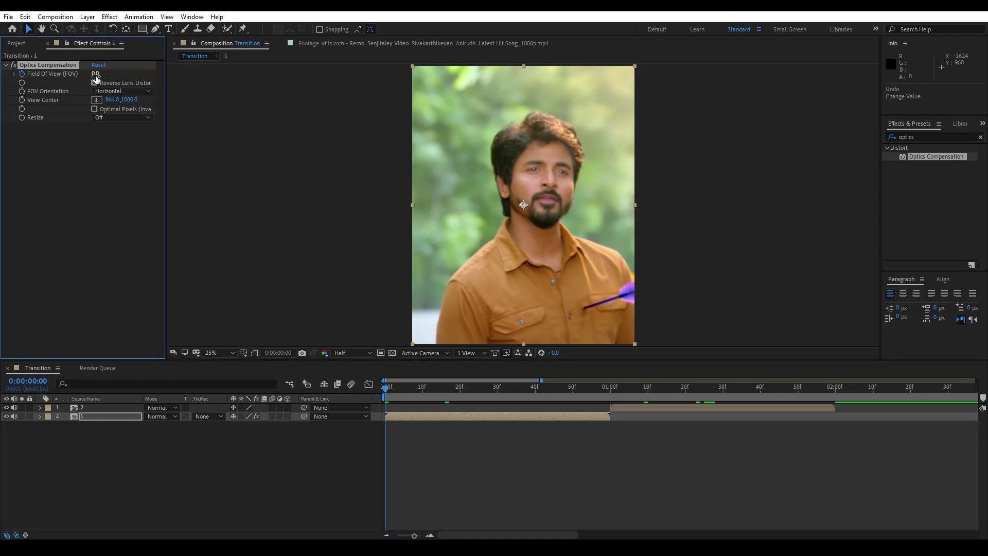
pyautogui.click(95, 75)
pyautogui.write('150')
pyautogui.press('Return')
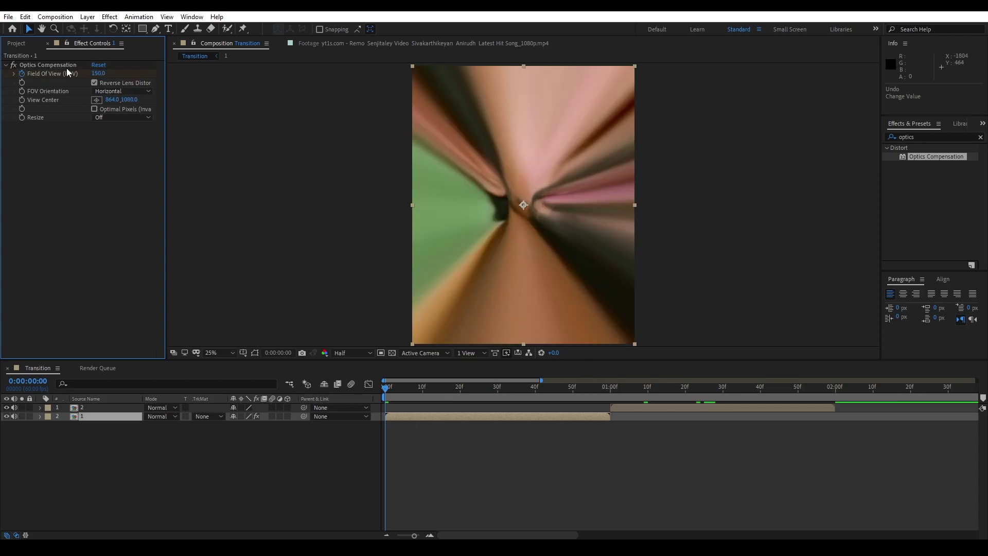
pyautogui.click(99, 73)
pyautogui.press('Return')
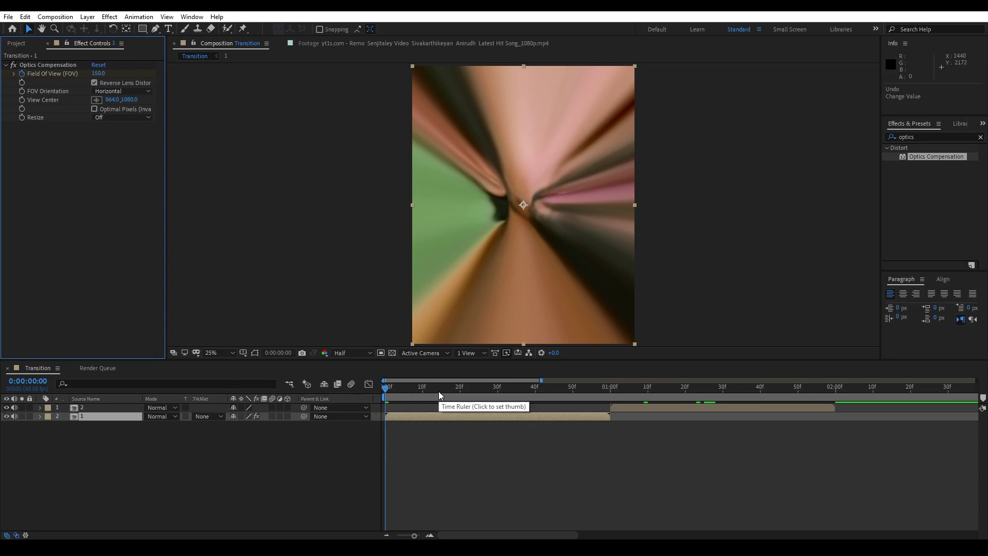
# Step: Set Field Of View to 0 at frame 15
pyautogui.moveTo(386, 391); pyautogui.dragTo(441, 396)
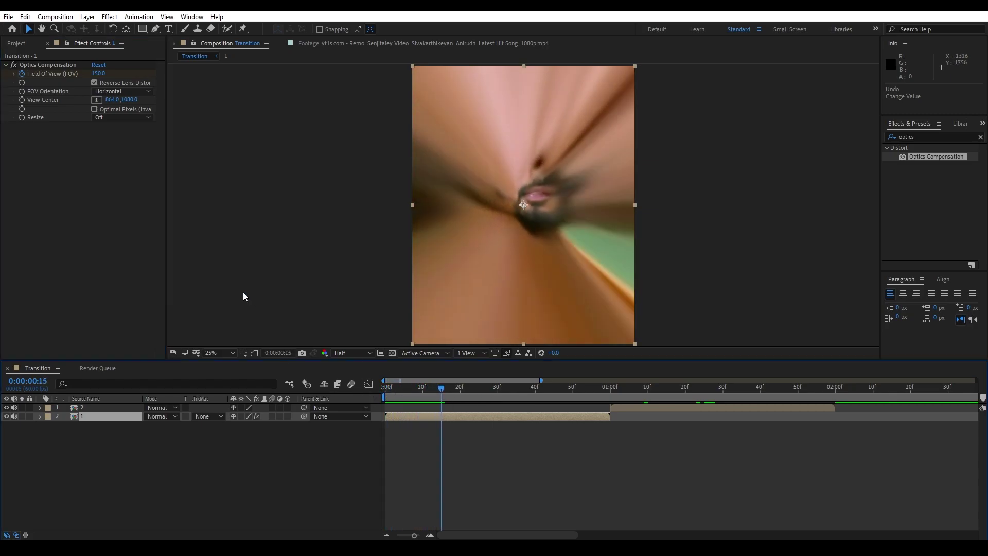
pyautogui.click(99, 74)
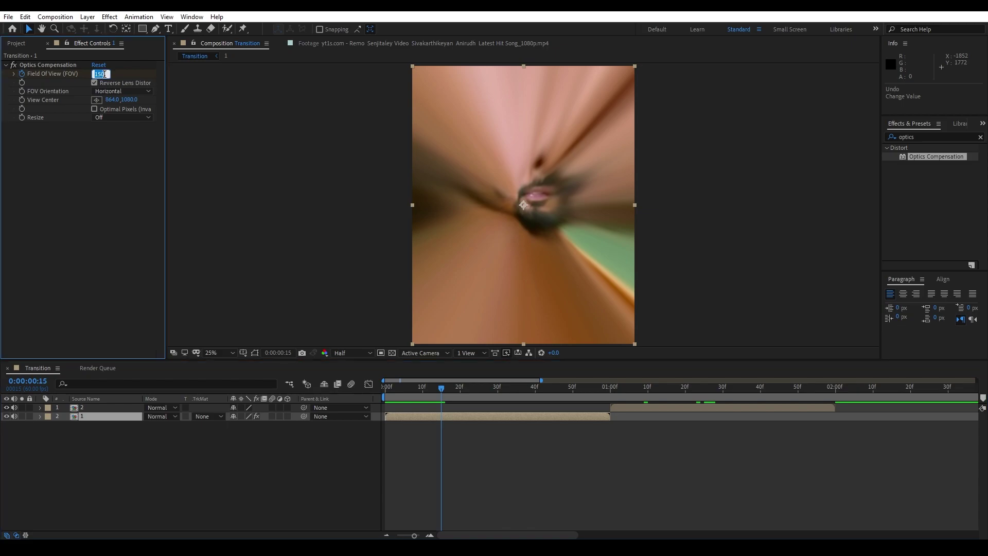
pyautogui.write('0')
pyautogui.press('Return')
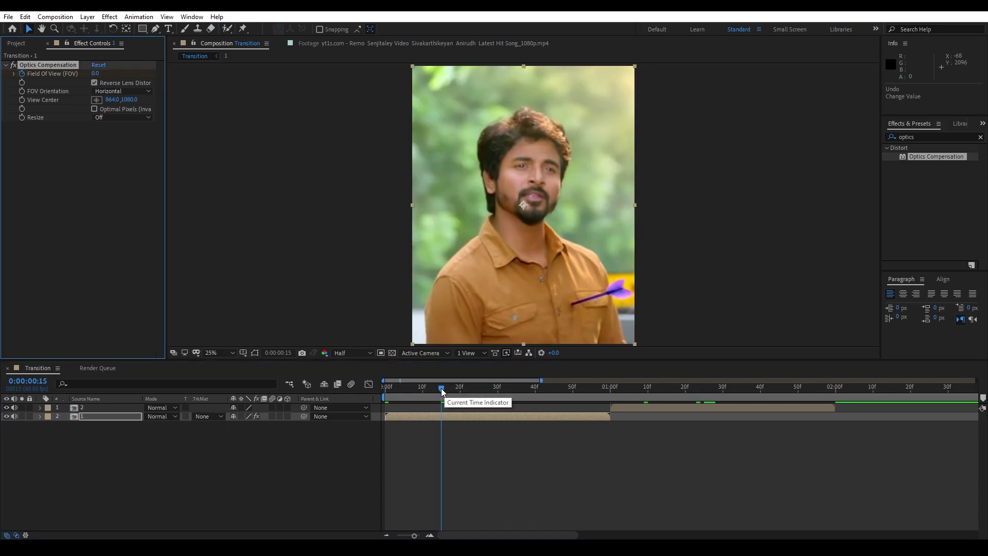
# Step: Set Field Of View to 150 at 0:00:01:00
pyautogui.moveTo(441, 388)
pyautogui.mouseDown()
pyautogui.moveTo(606, 412)
pyautogui.moveTo(613, 392)
pyautogui.mouseUp()
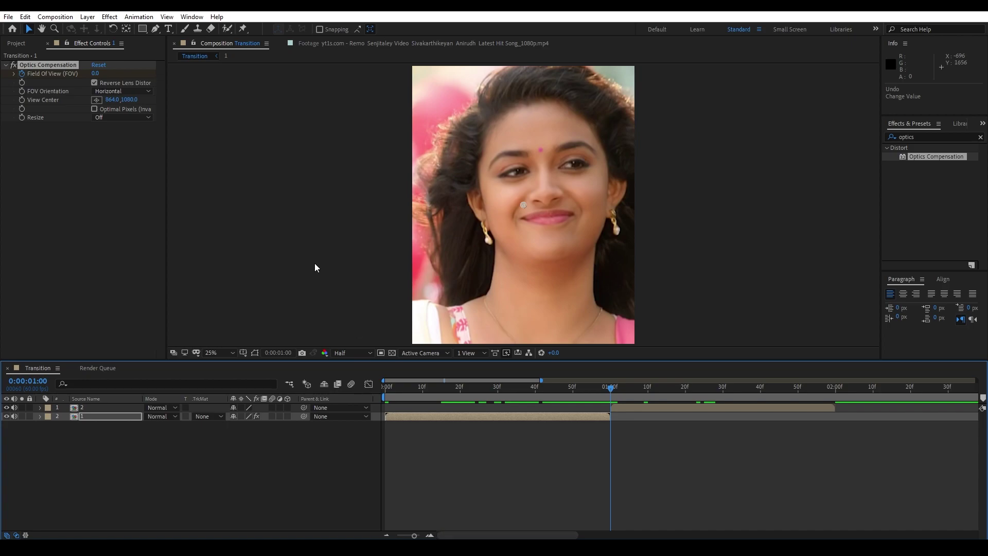
pyautogui.click(95, 73)
pyautogui.write('150')
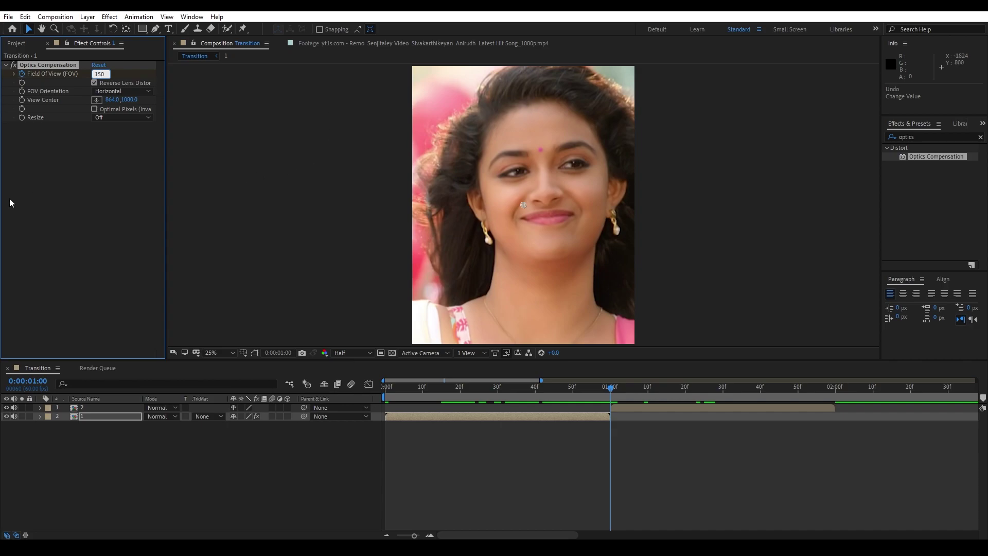
pyautogui.press('Return')
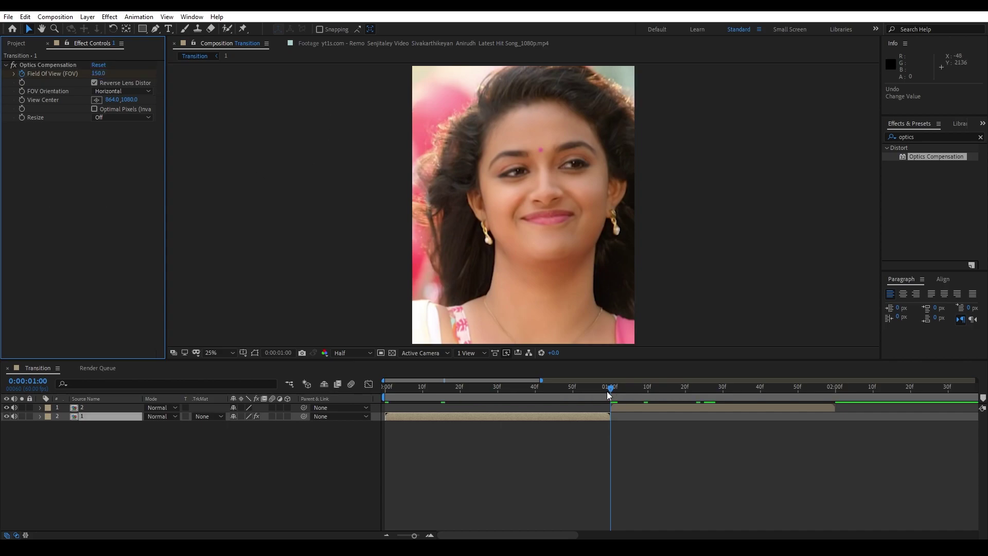
# Step: Set Field Of View to 0 at 0:00:00:45
pyautogui.click(612, 390)
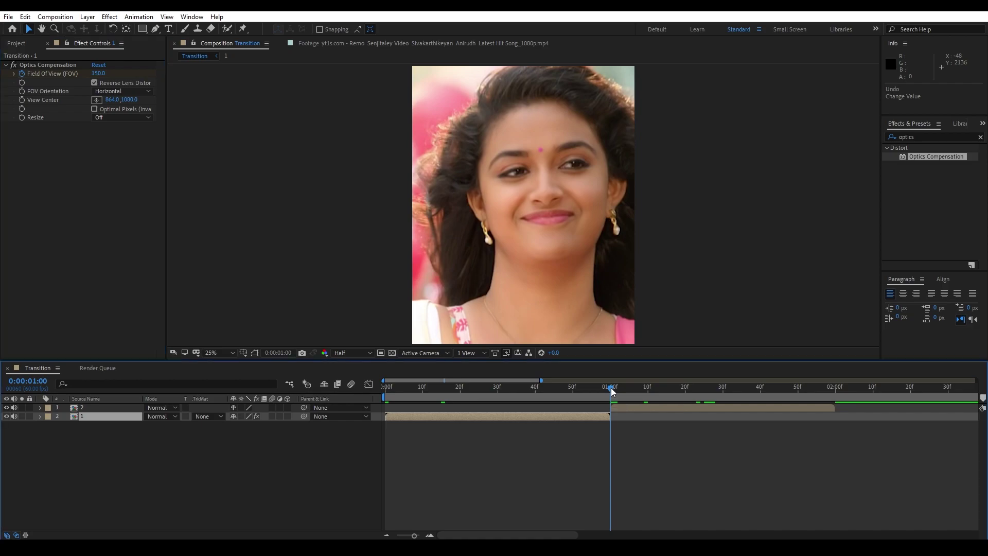
pyautogui.moveTo(612, 390); pyautogui.dragTo(554, 388)
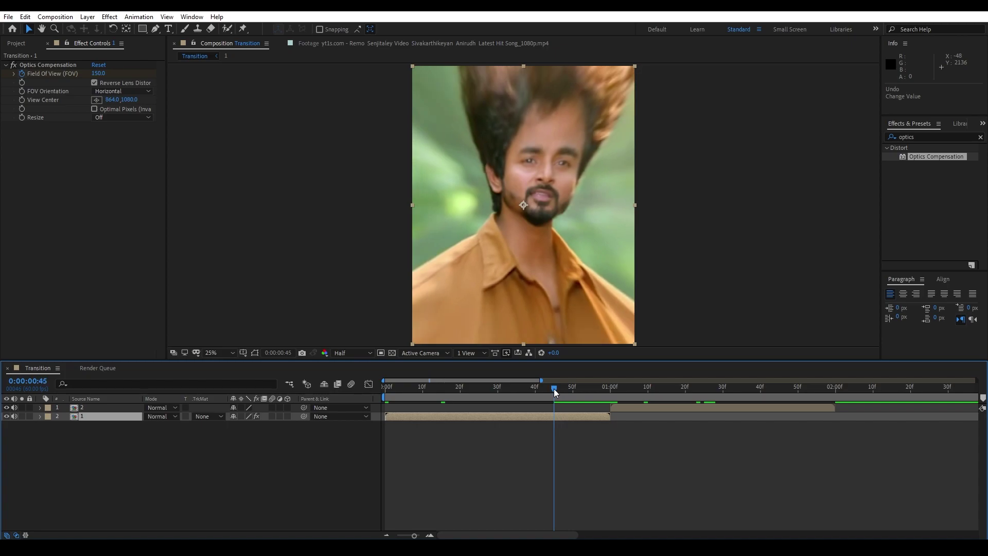
pyautogui.click(97, 73)
pyautogui.write('0')
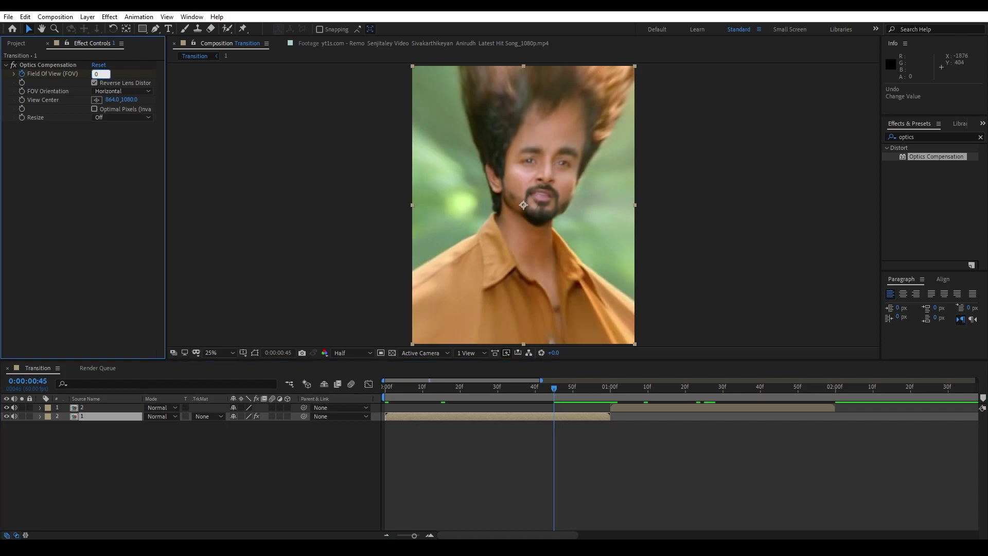
pyautogui.press('Return')
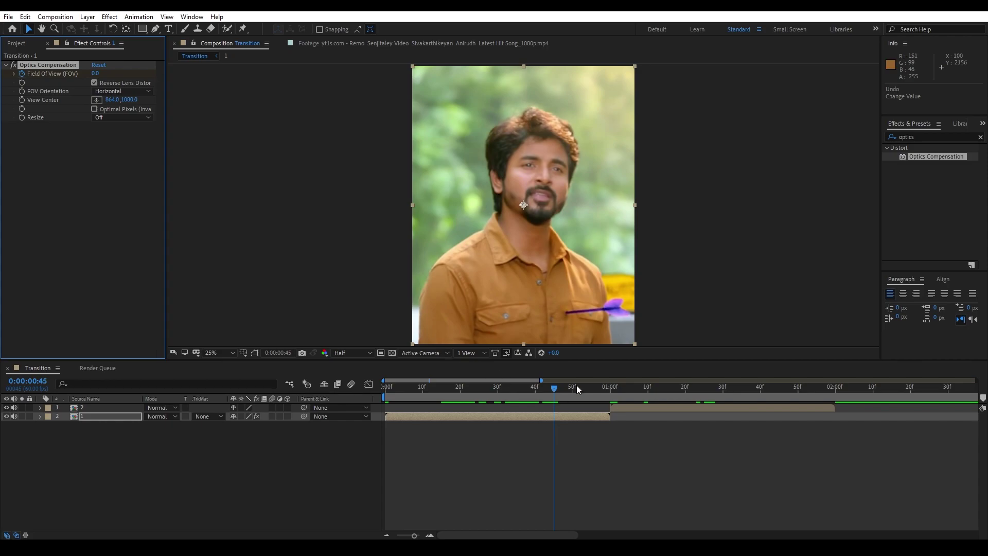
# Step: Play and scrub the first clip's warp-in and warp-out from the start, then select layer 2
pyautogui.press('Home')
pyautogui.press('space')
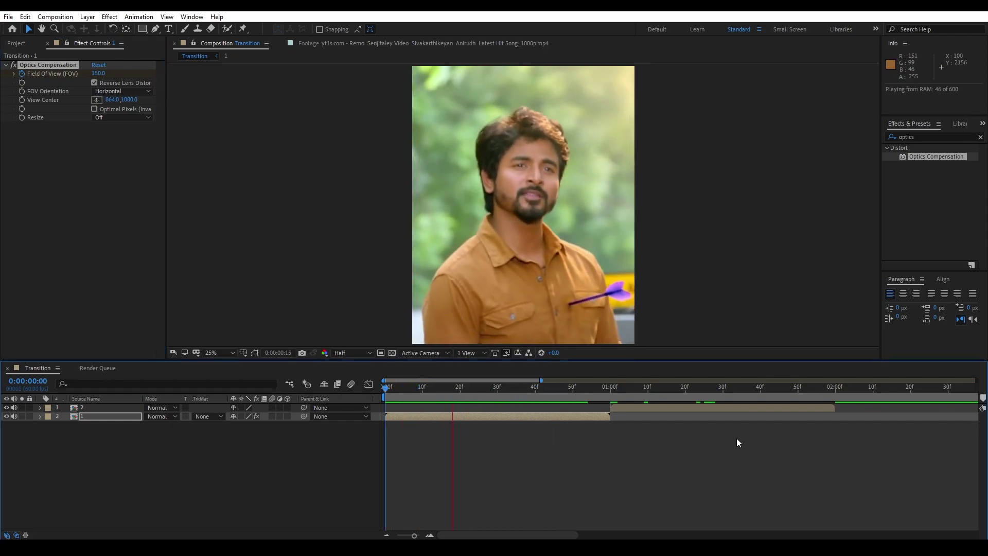
pyautogui.click(383, 390)
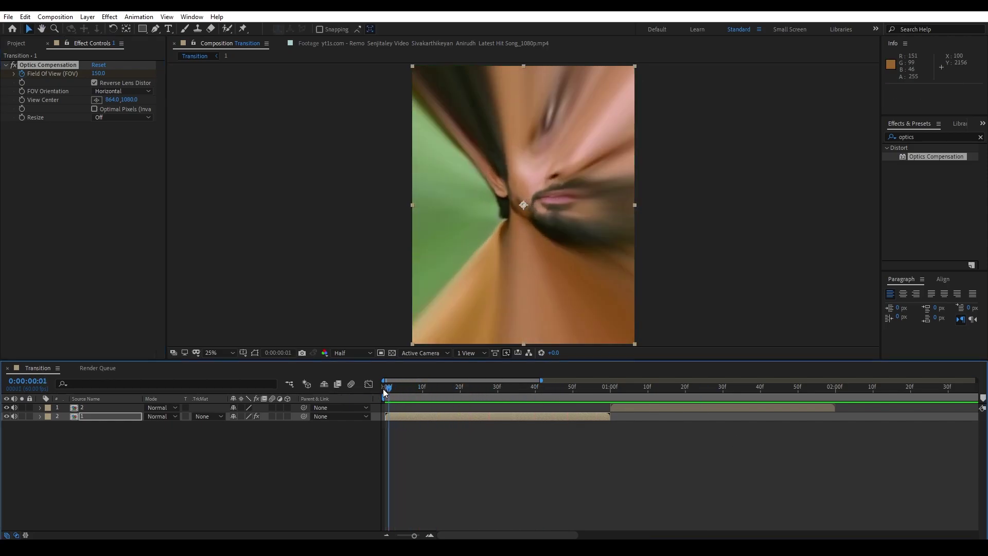
pyautogui.moveTo(384, 392)
pyautogui.mouseDown()
pyautogui.moveTo(594, 385)
pyautogui.moveTo(374, 406)
pyautogui.moveTo(551, 393)
pyautogui.mouseUp()
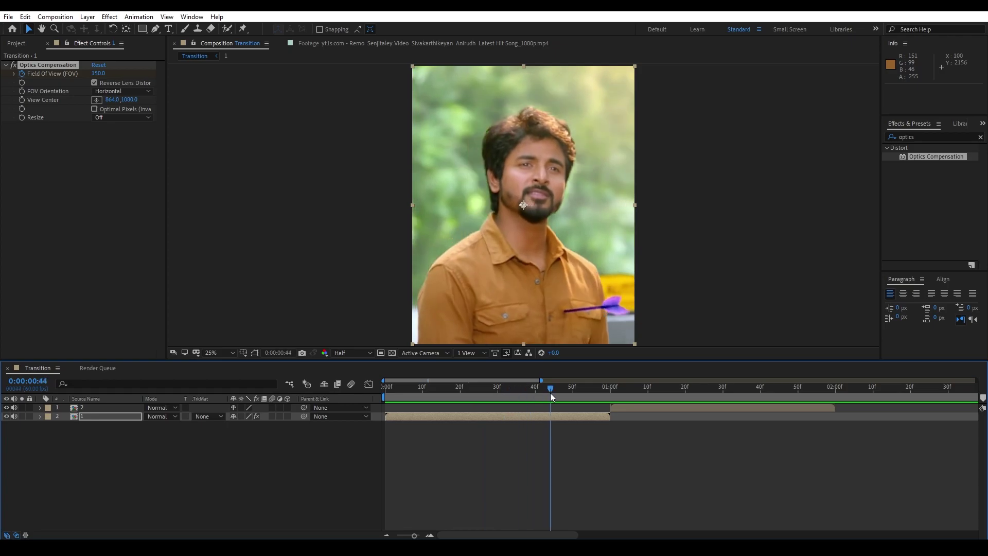
pyautogui.click(703, 407)
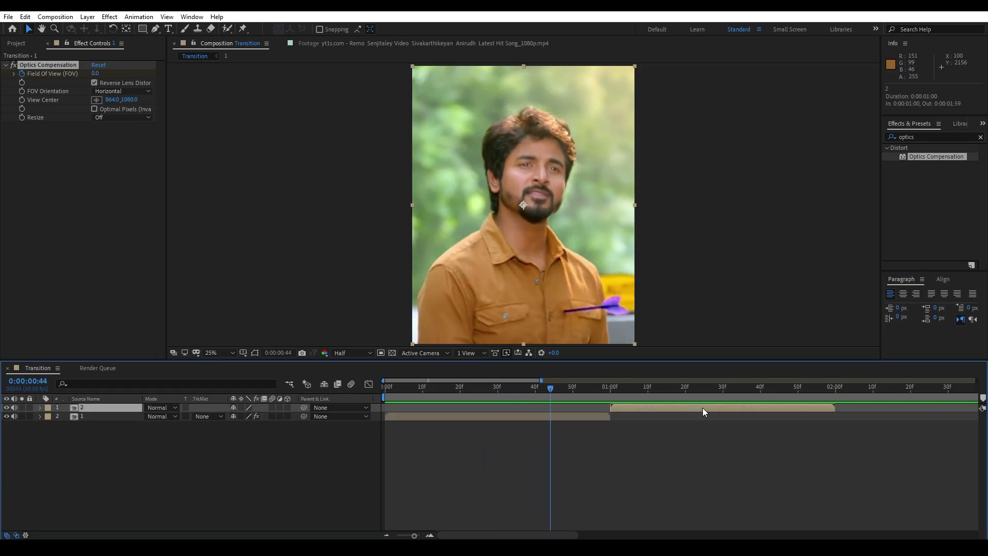
# Step: Drag Optics Compensation from the 'optics' search results onto layer 2, with the playhead inside clip 2
pyautogui.click(622, 386)
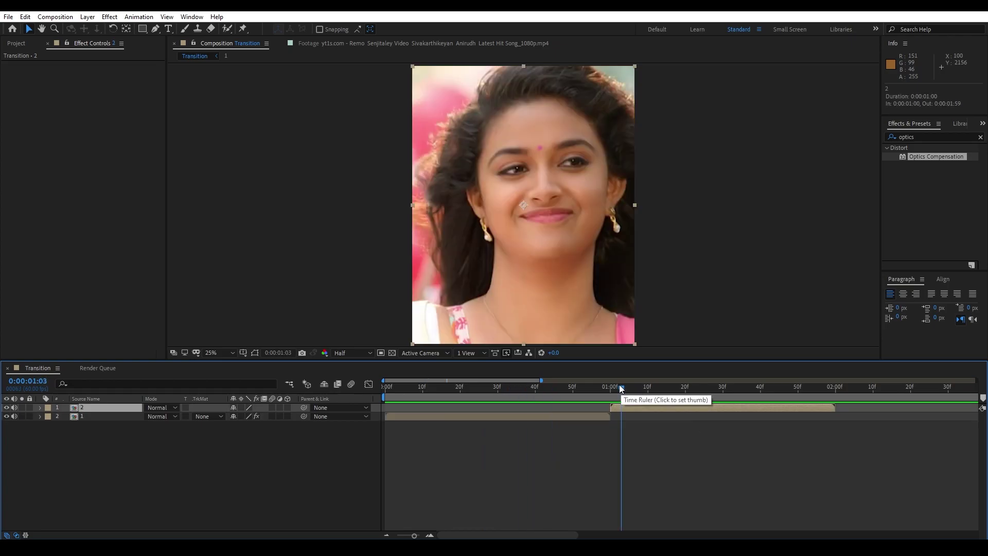
pyautogui.click(928, 136)
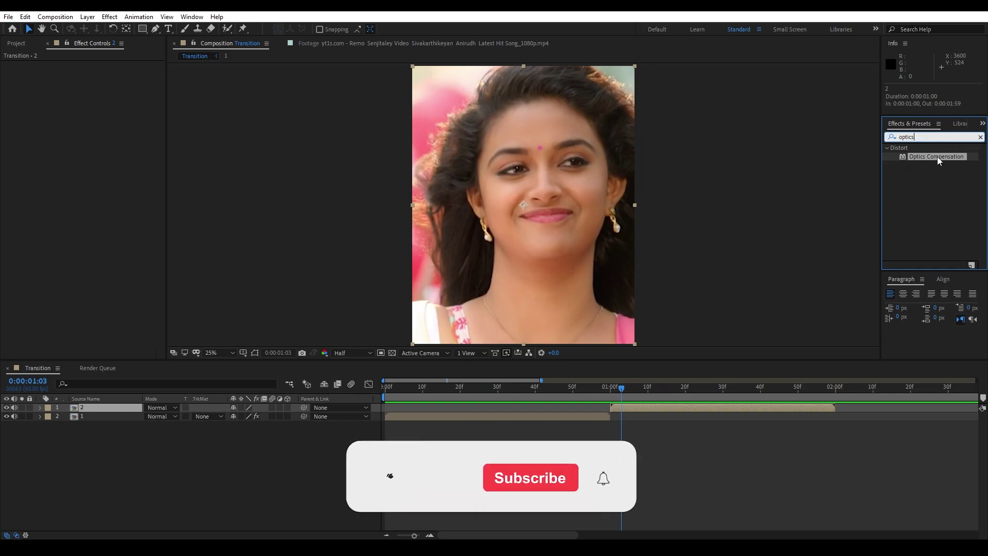
pyautogui.moveTo(934, 156)
pyautogui.mouseDown()
pyautogui.moveTo(576, 435)
pyautogui.moveTo(665, 410)
pyautogui.mouseUp()
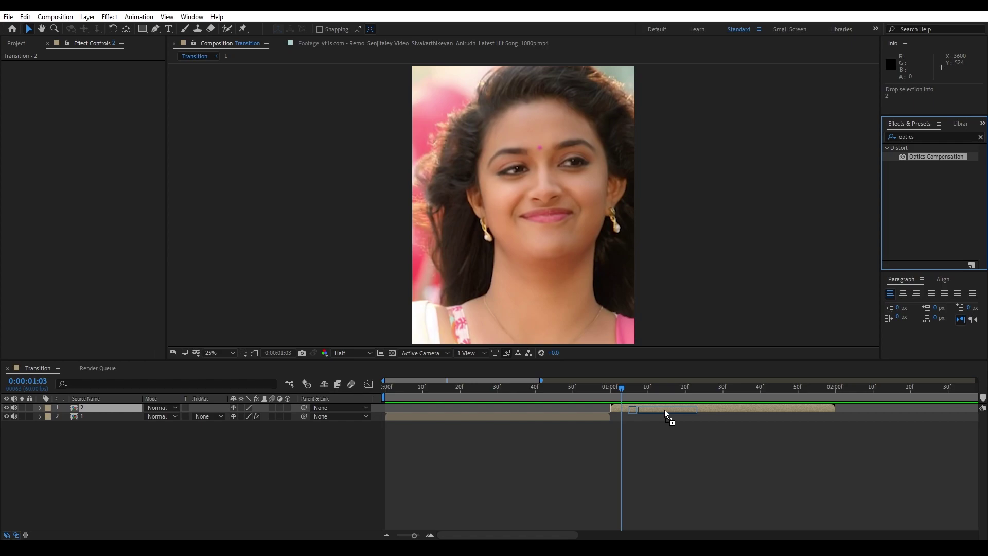
pyautogui.moveTo(665, 410); pyautogui.dragTo(612, 388)
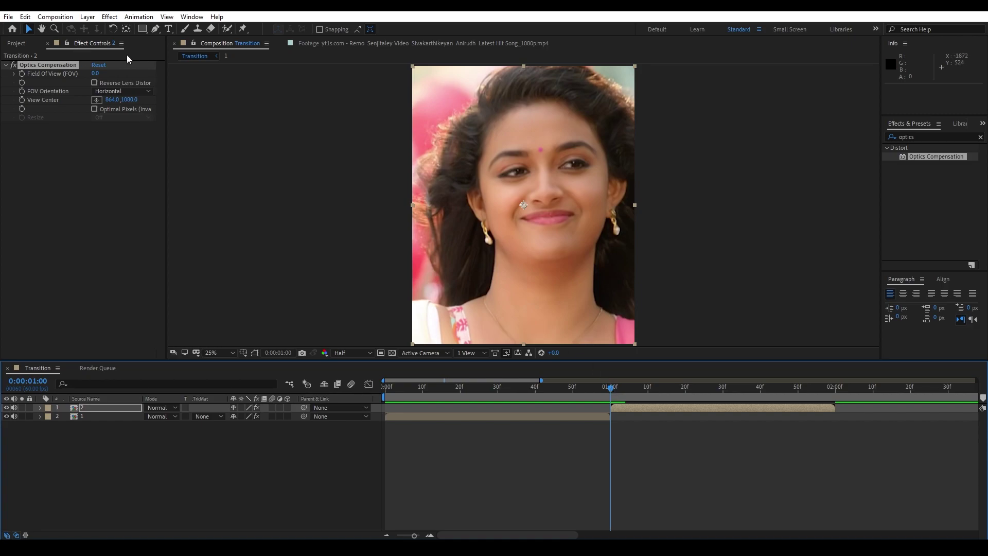
# Step: Turn on Reverse Lens Distortion and keyframe Field Of View at 150 at 0:00:01:00
pyautogui.click(95, 82)
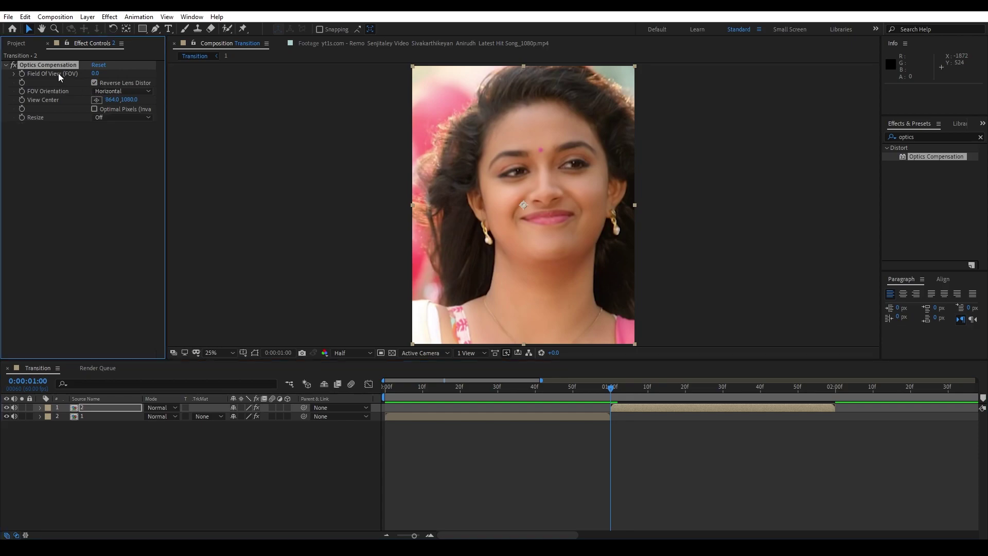
pyautogui.click(22, 74)
pyautogui.click(100, 75)
pyautogui.write('150')
pyautogui.press('Return')
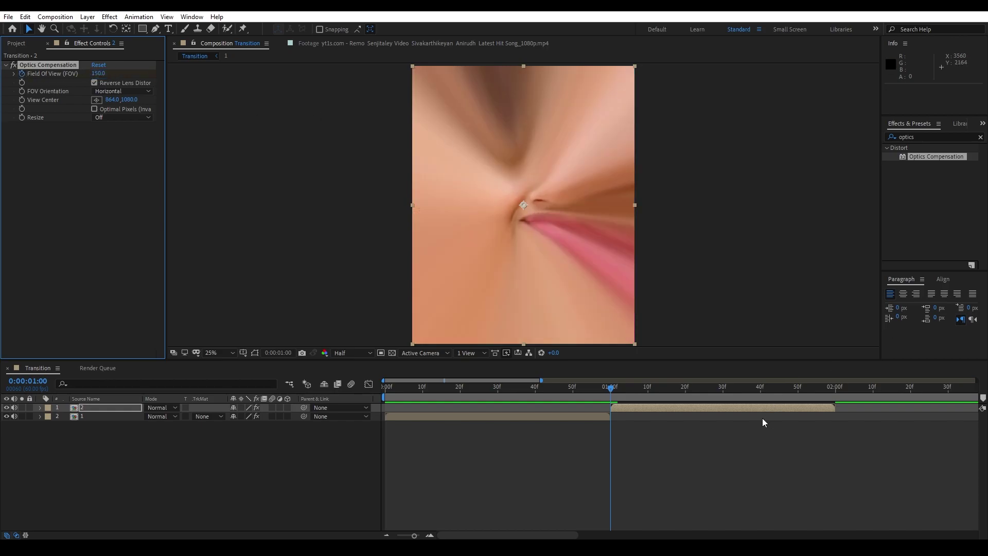
# Step: Add a Field Of View keyframe of 0 at 0:00:01:15, then move to the clip's end
pyautogui.moveTo(617, 392); pyautogui.dragTo(667, 395)
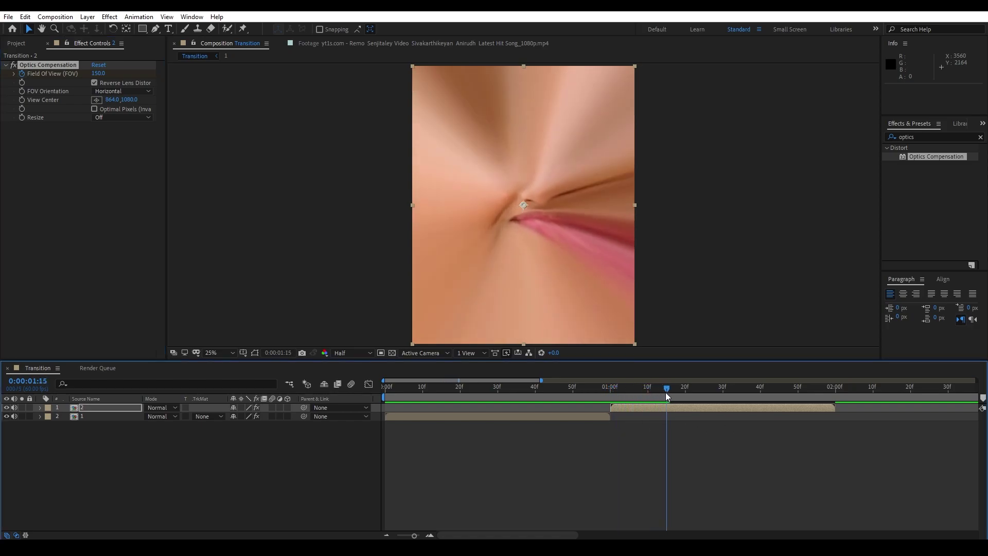
pyautogui.click(99, 73)
pyautogui.write('0')
pyautogui.press('Return')
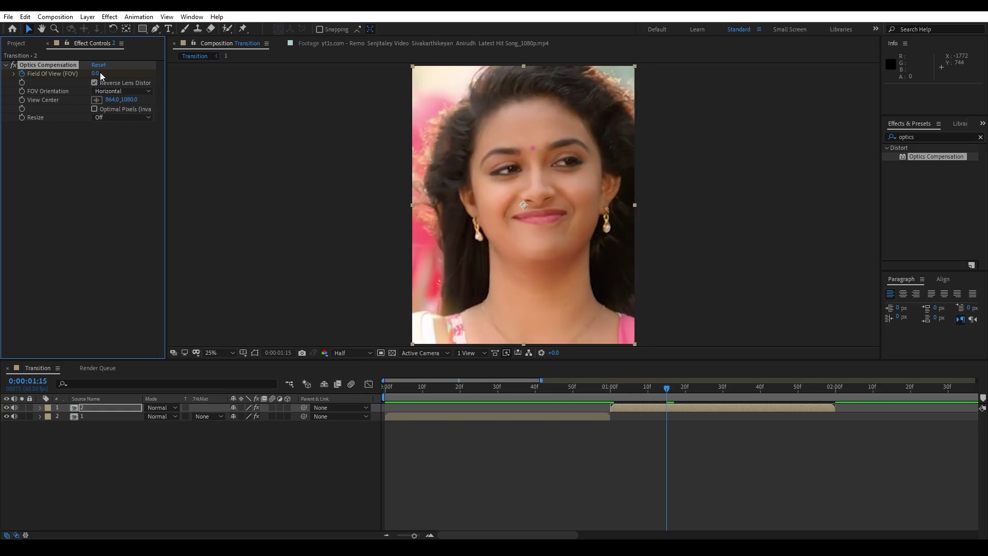
pyautogui.moveTo(667, 386); pyautogui.dragTo(836, 398)
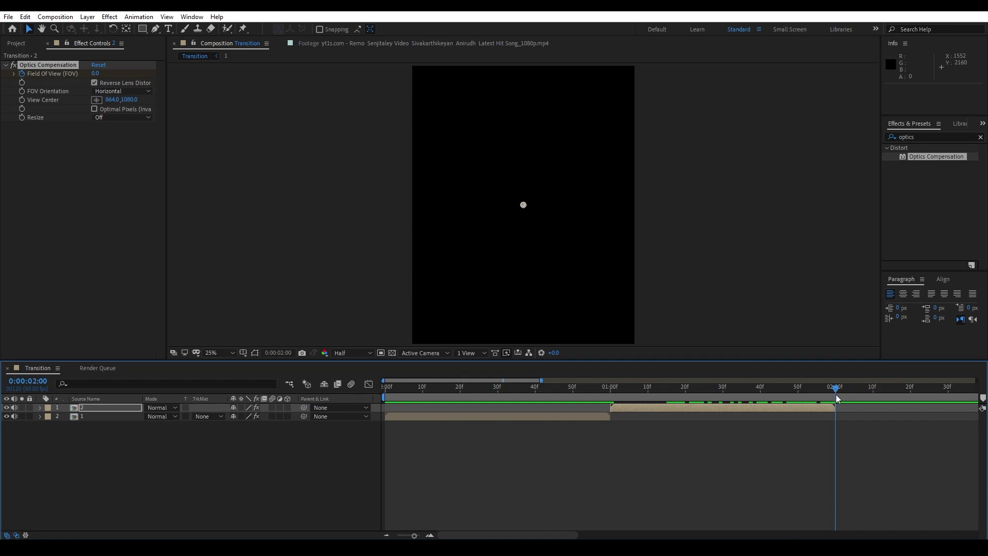
# Step: Keyframe Field Of View at 150 at 0:00:02:00 and 0 at 0:00:01:44
pyautogui.click(95, 73)
pyautogui.write('150')
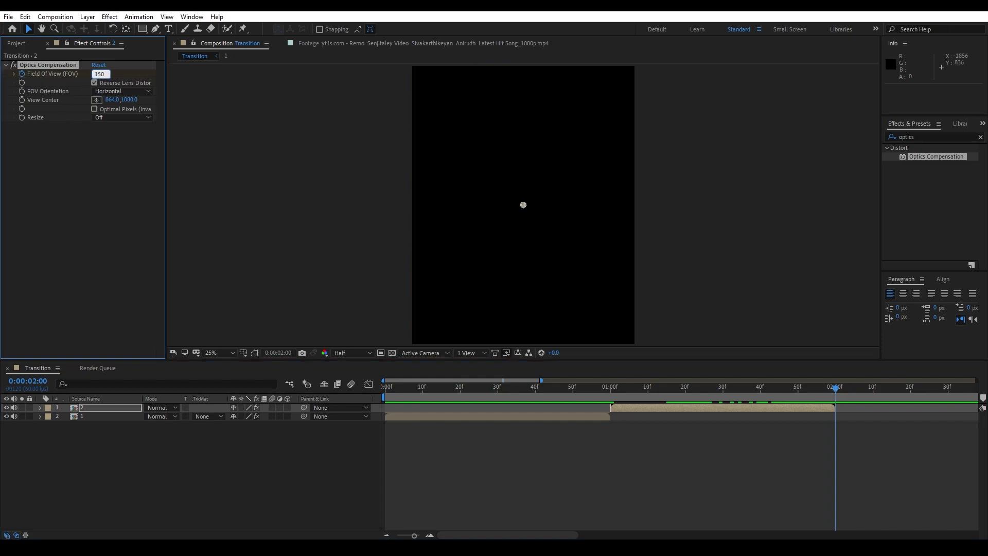
pyautogui.click(53, 252)
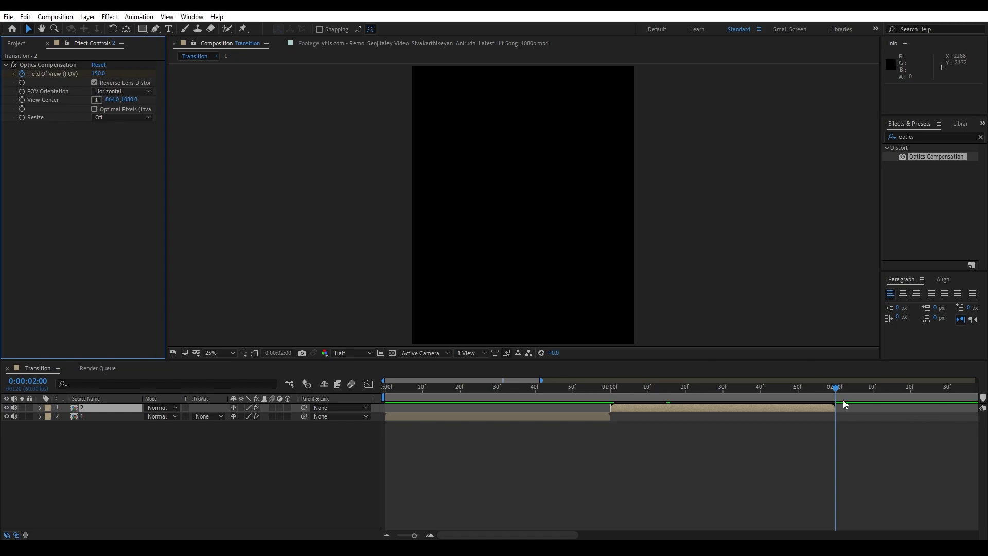
pyautogui.moveTo(834, 388); pyautogui.dragTo(777, 391)
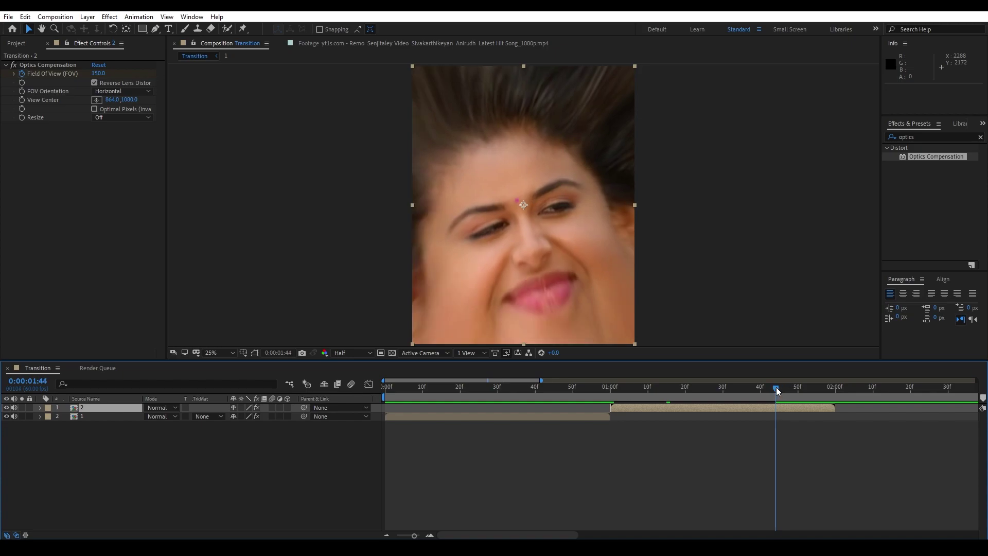
pyautogui.click(98, 74)
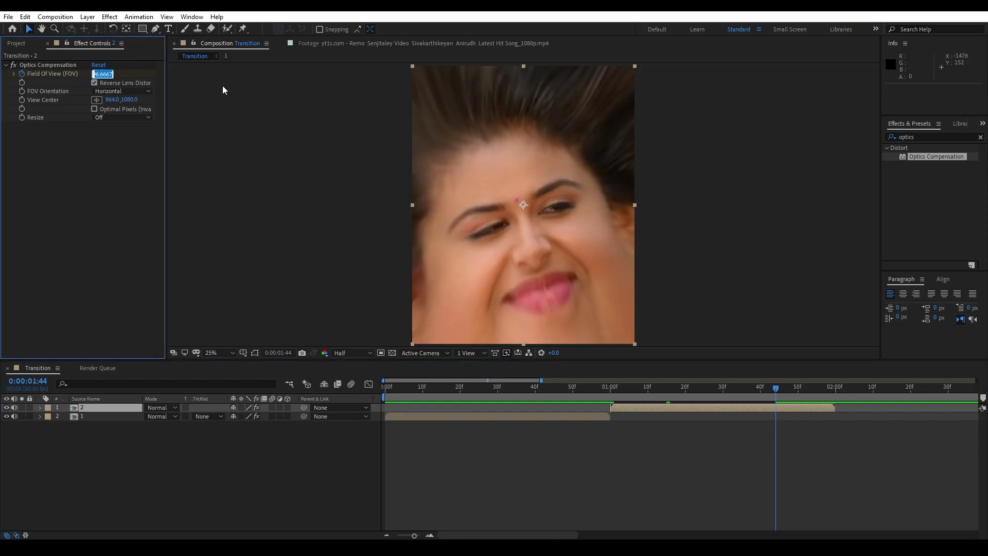
pyautogui.write('0')
pyautogui.press('Return')
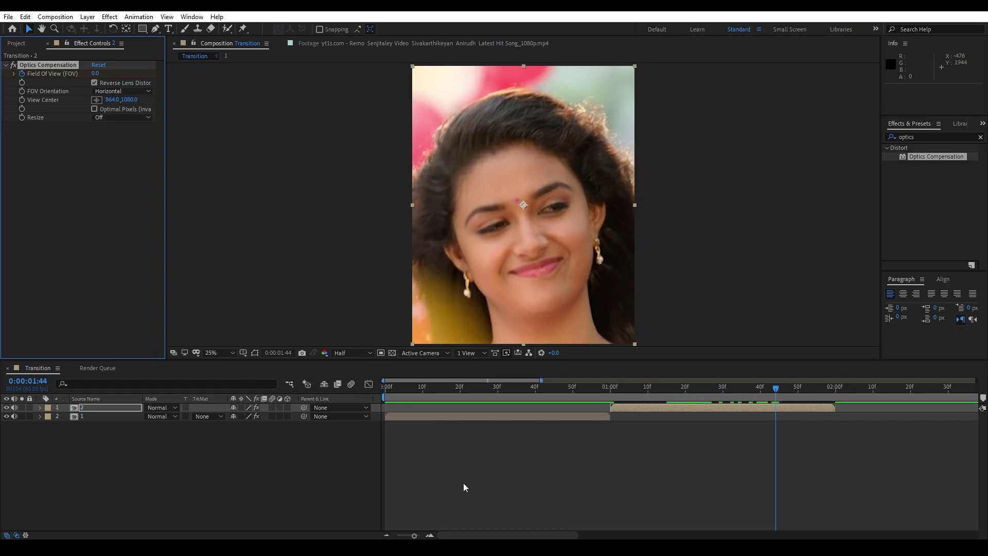
# Step: Deselect the layer and preview both transitions from the composition start
pyautogui.click(463, 487)
pyautogui.press('Home')
pyautogui.press('space')
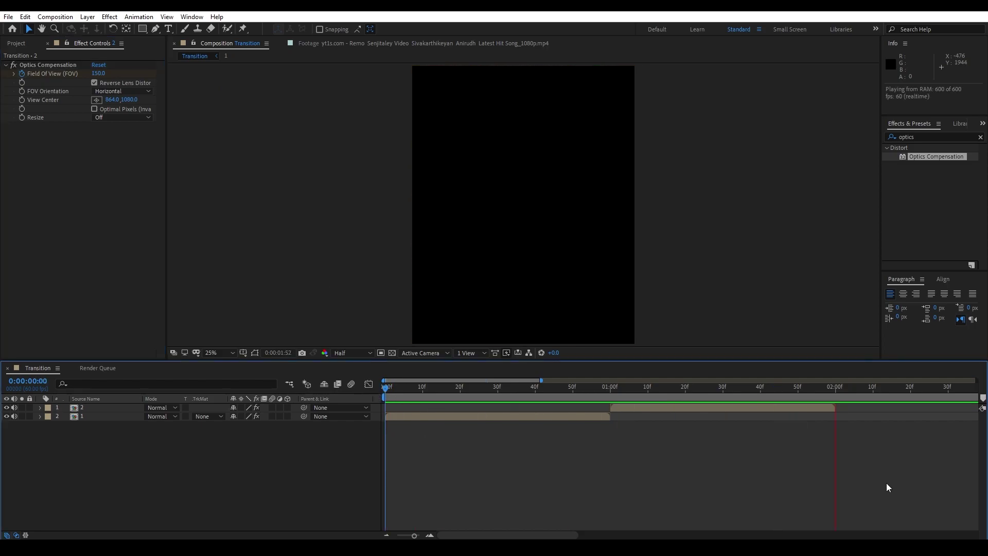
# Step: Stop the preview and end the work area at layer 2's out-point, 0:00:01:59
pyautogui.press('space')
pyautogui.click(516, 410)
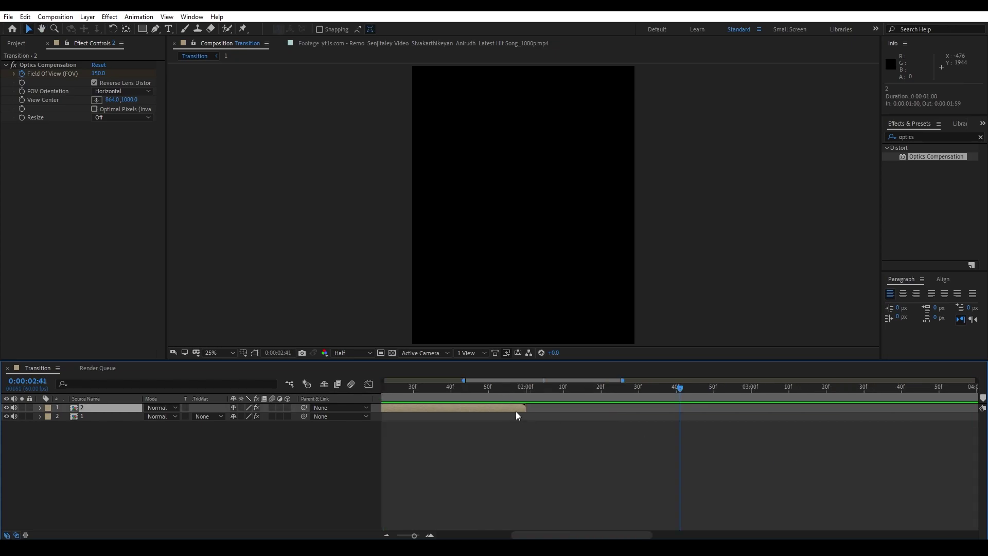
pyautogui.press('o')
pyautogui.press('n')
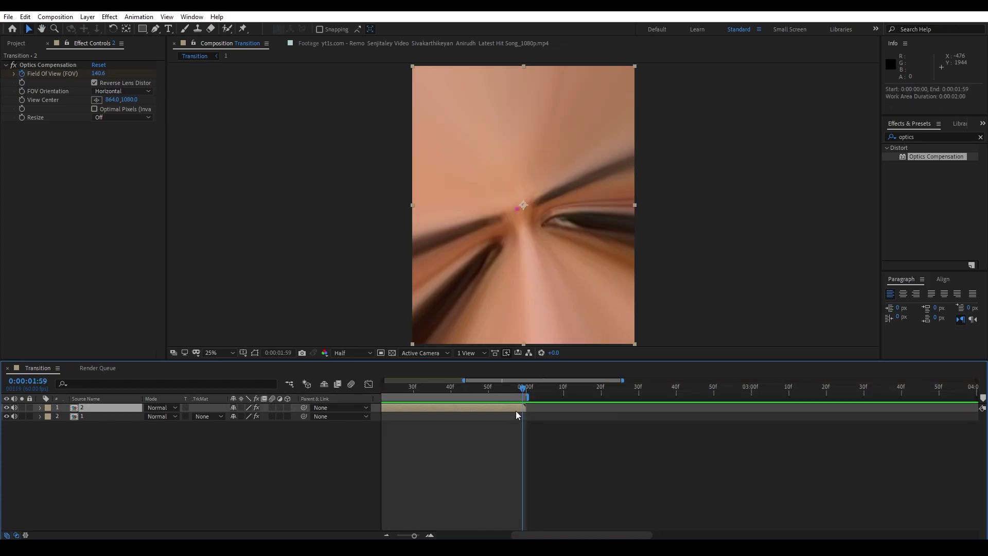
# Step: Preview the work area's full transition, stopping at 0:00:00:29
pyautogui.moveTo(544, 535); pyautogui.dragTo(411, 535)
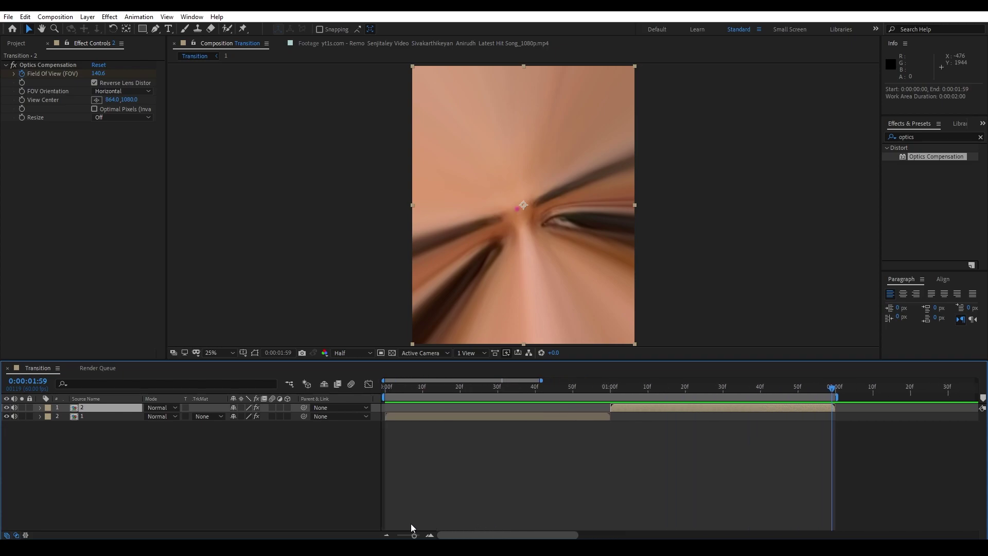
pyautogui.press('space')
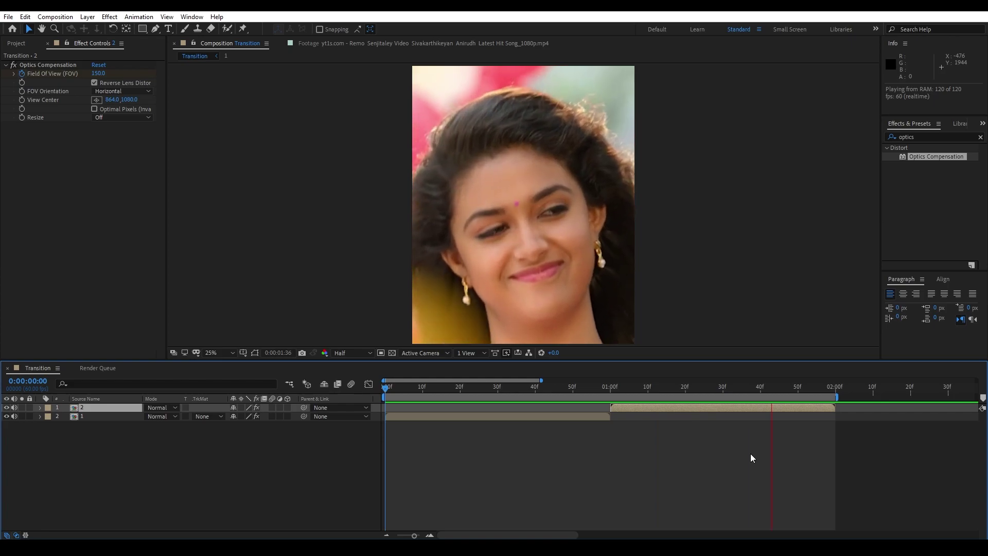
pyautogui.click(497, 389)
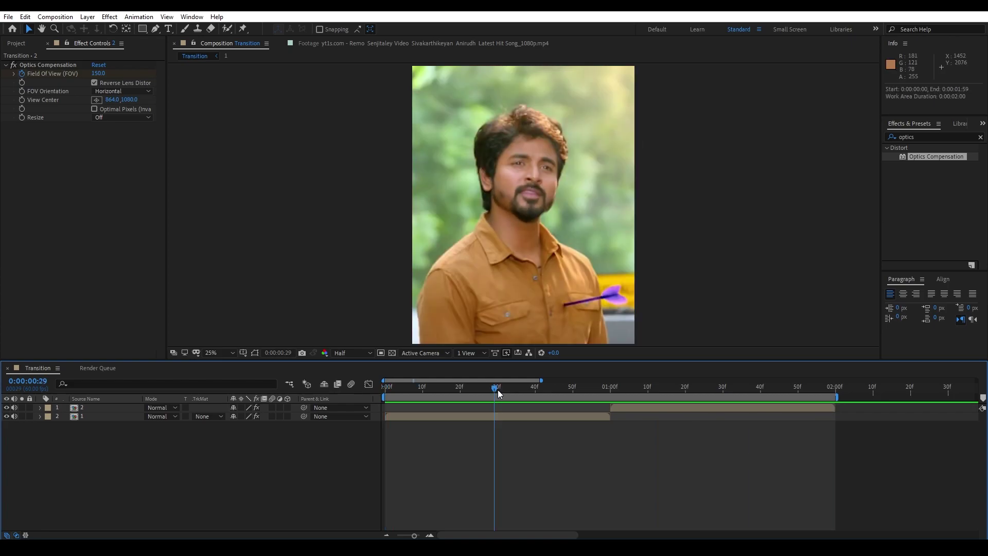